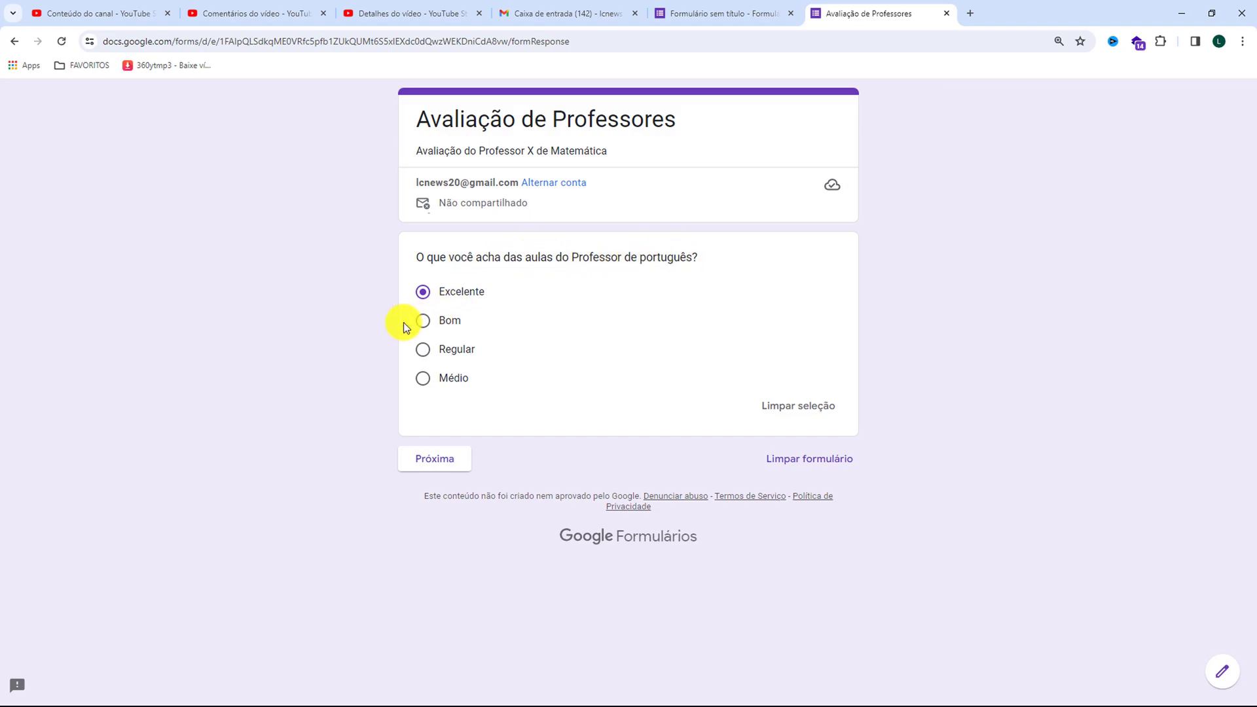
Try the rating options of the Portuguese teacher question, ending on Médio, and continue to the mathematics section
left_click(423, 322)
left_click(422, 292)
left_click(423, 349)
left_click(423, 378)
left_click(433, 463)
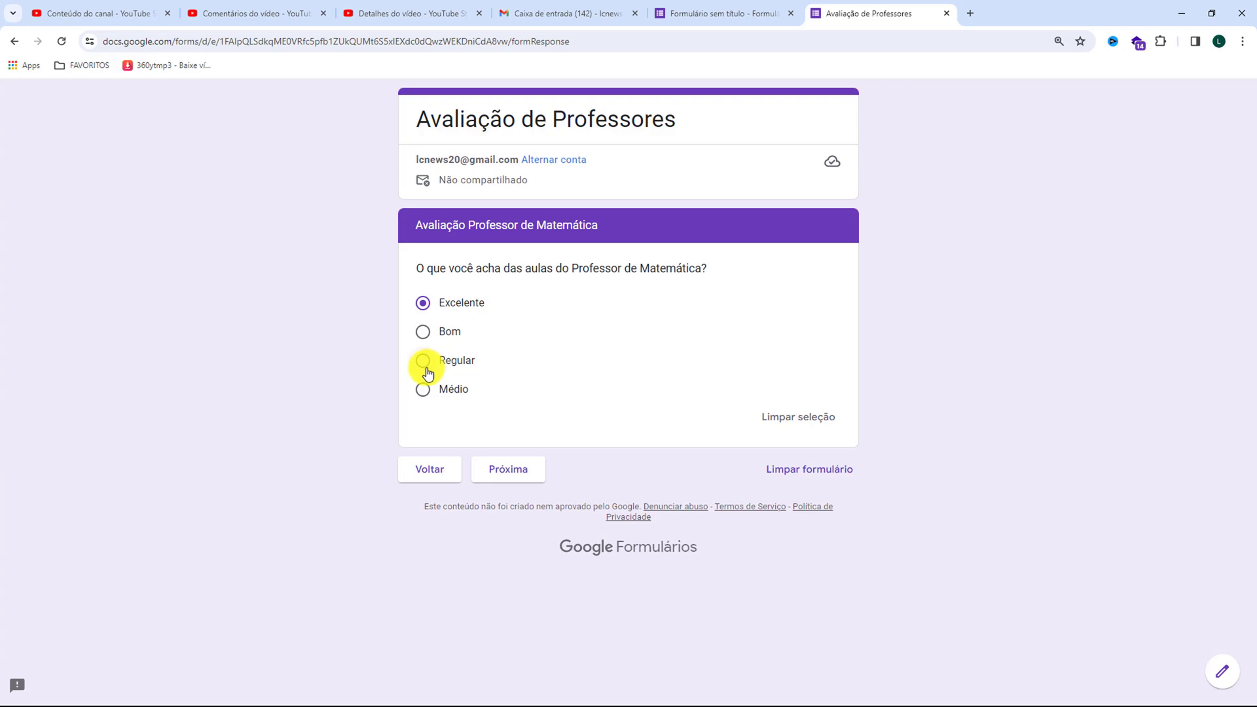
Rate the mathematics teacher Médio and the history teacher Excelente, and go back to the first section
left_click(425, 391)
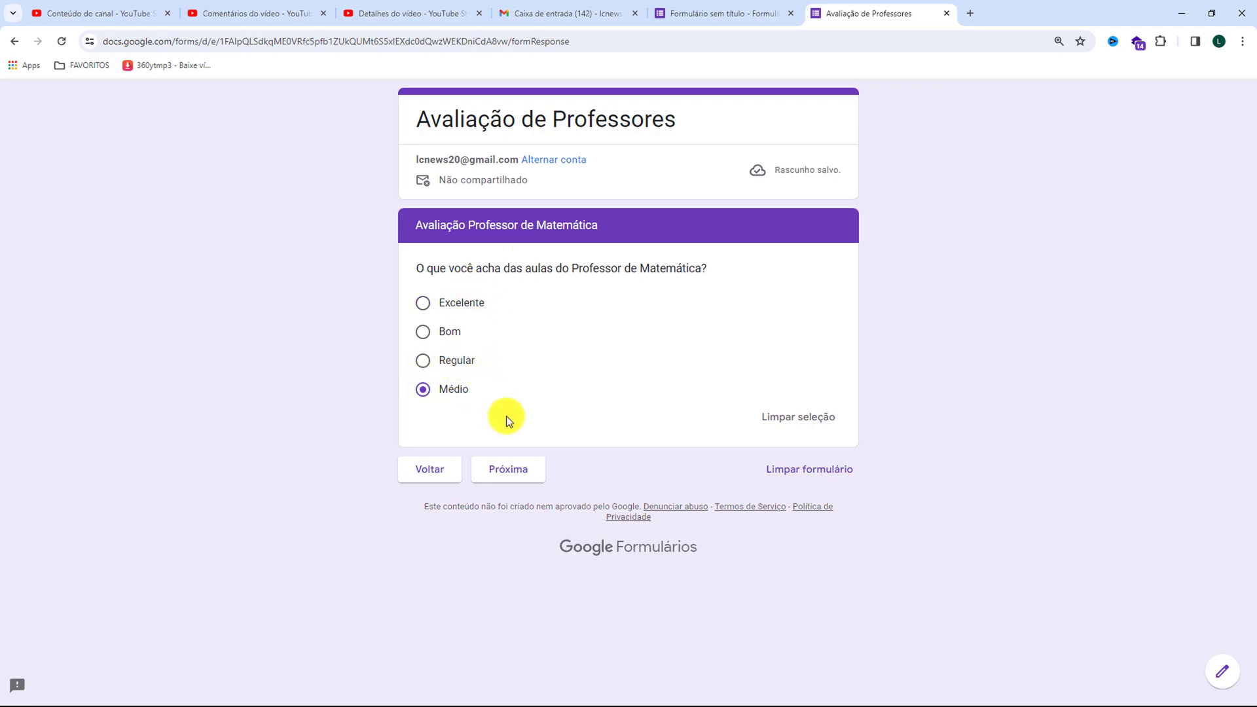
left_click(513, 472)
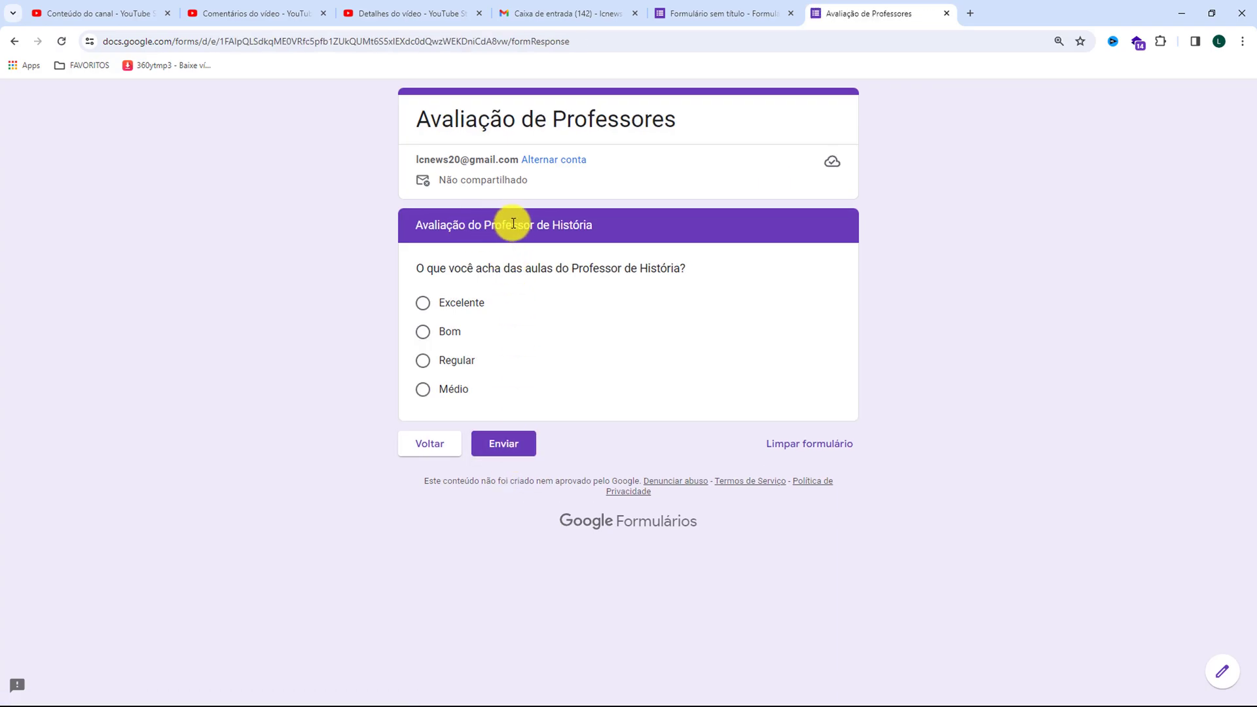
left_click(424, 303)
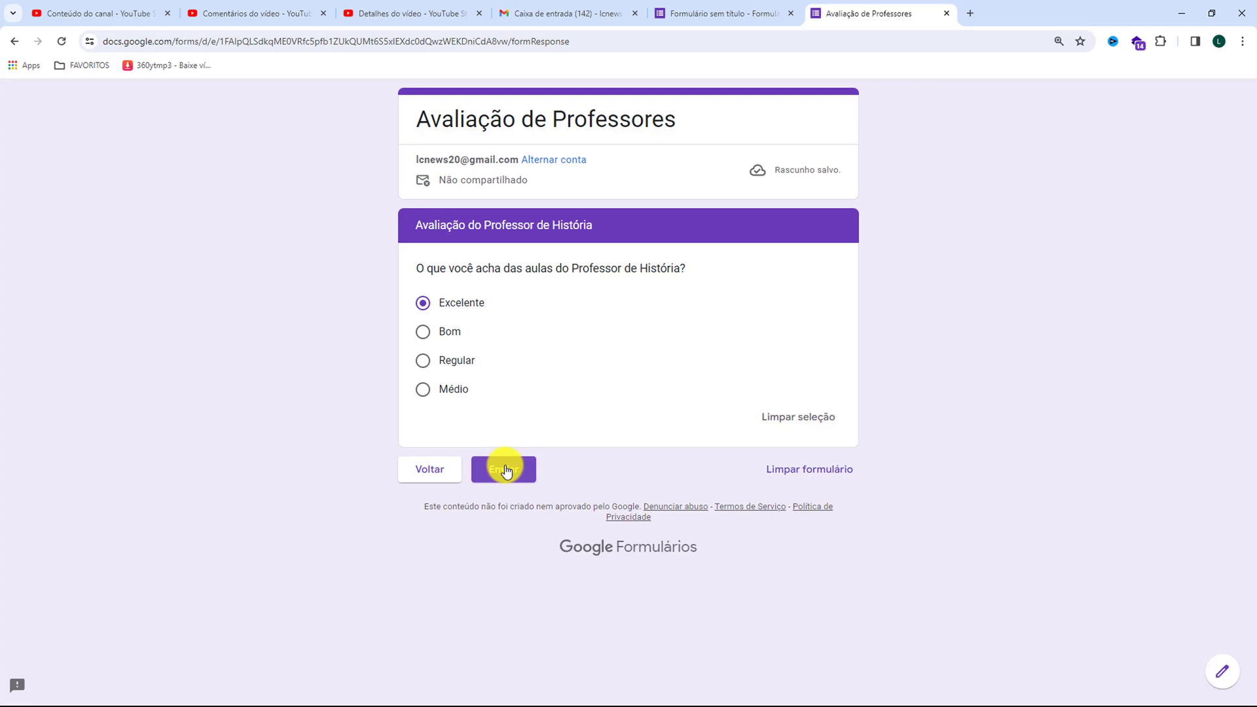
left_click(429, 470)
left_click(429, 469)
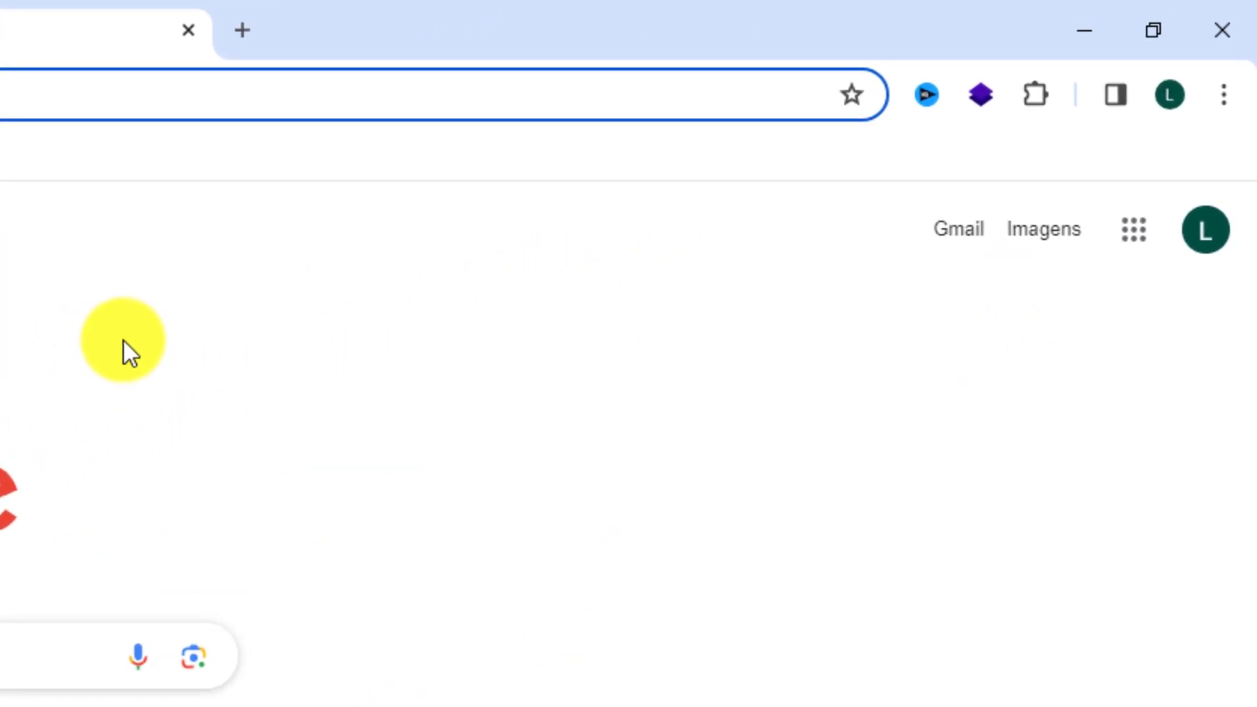
Open Google Forms from the Google apps list and create a new blank form
left_click(1126, 243)
scroll(920, 565, "down", 3)
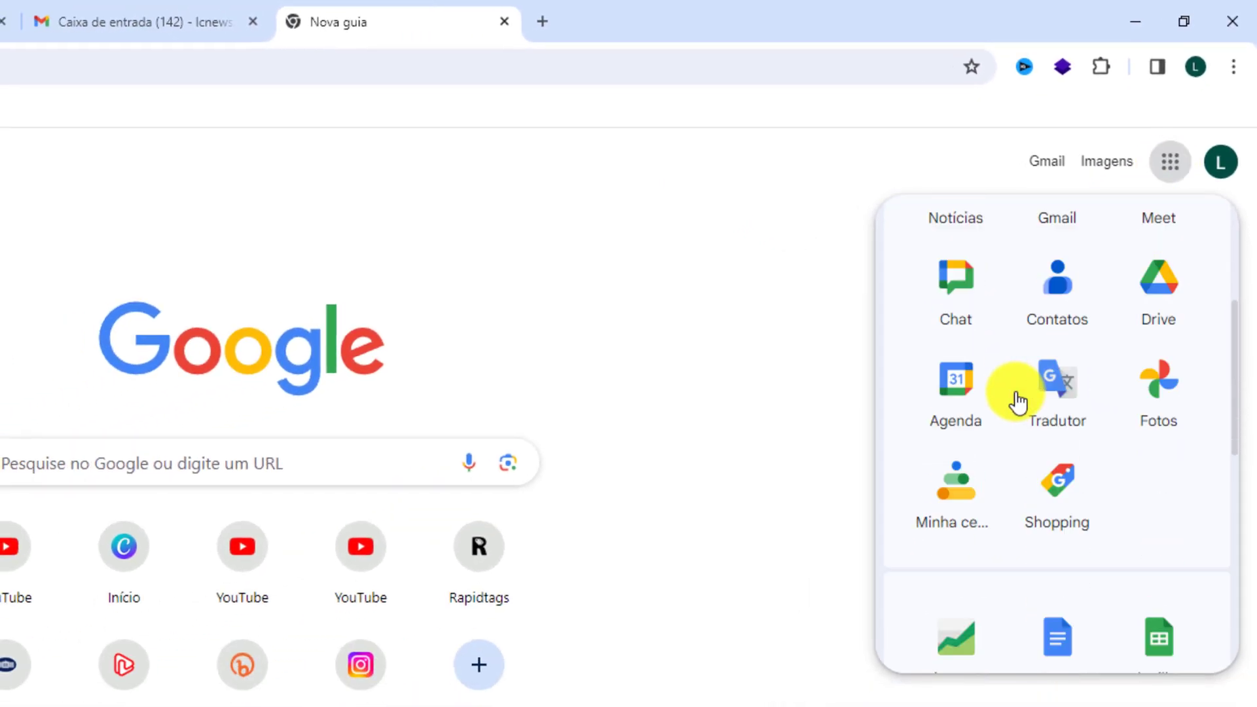
scroll(1014, 401, "down", 7)
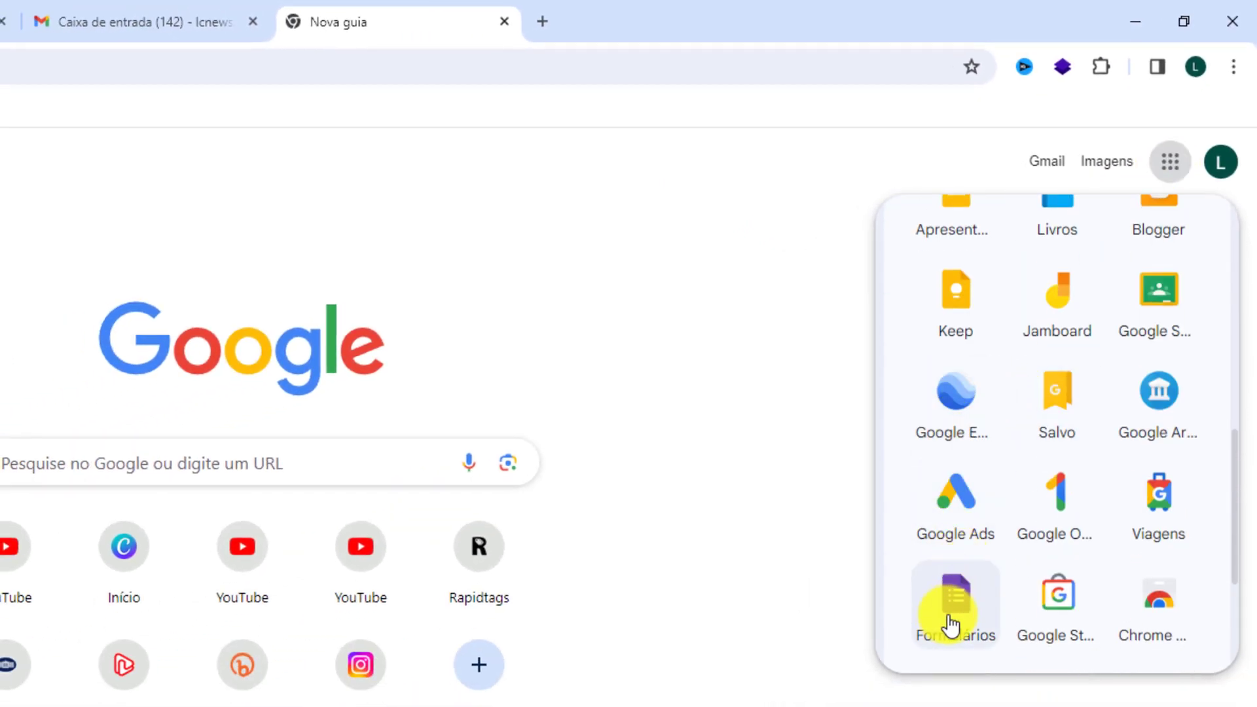
left_click(953, 602)
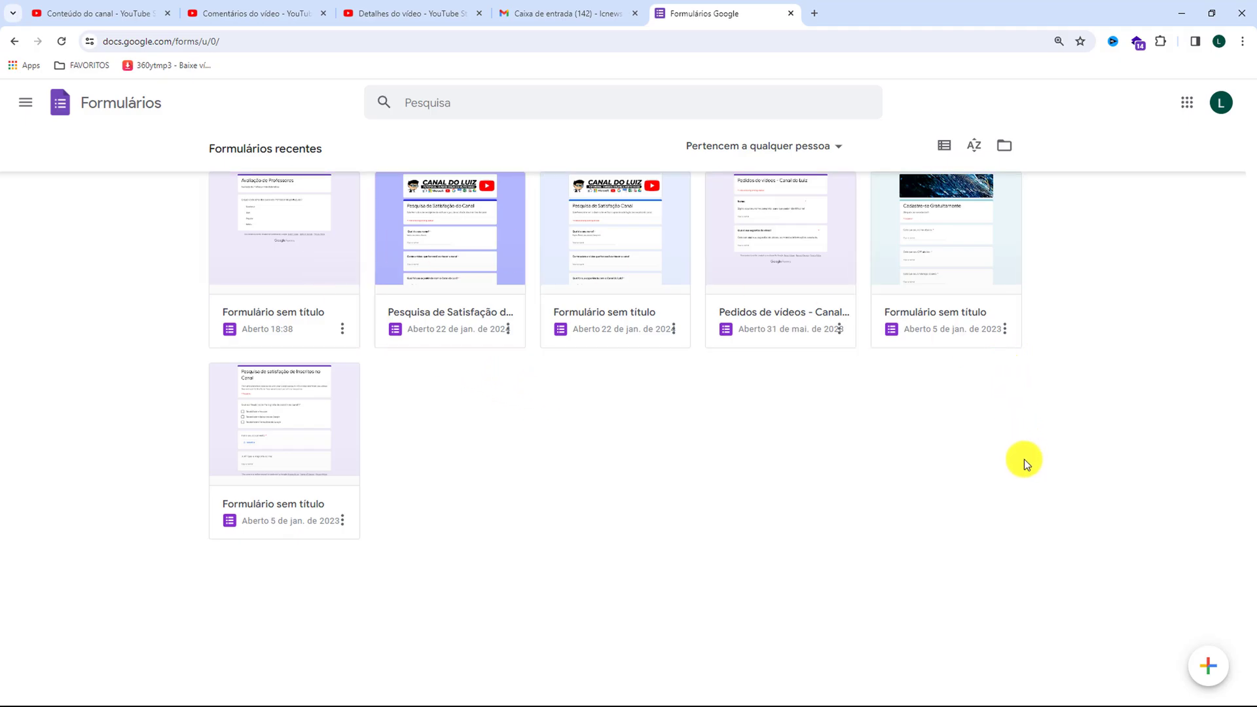
mouse_move(1208, 667)
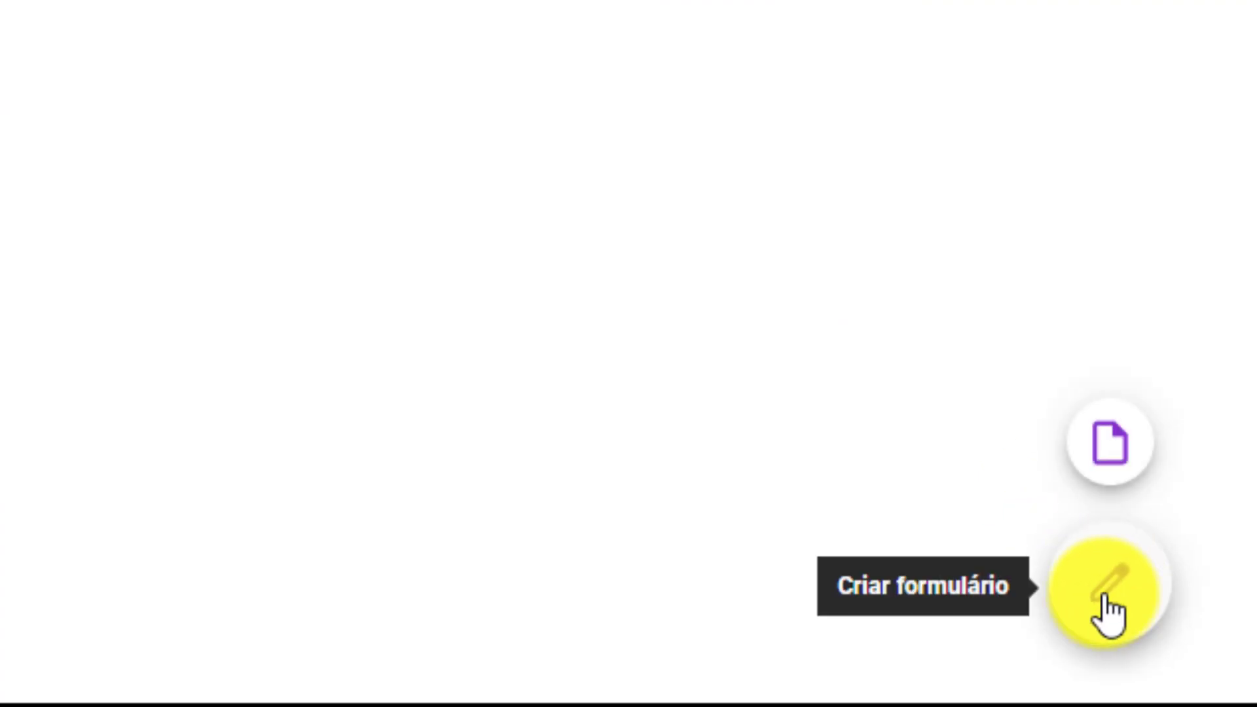
left_click(1115, 612)
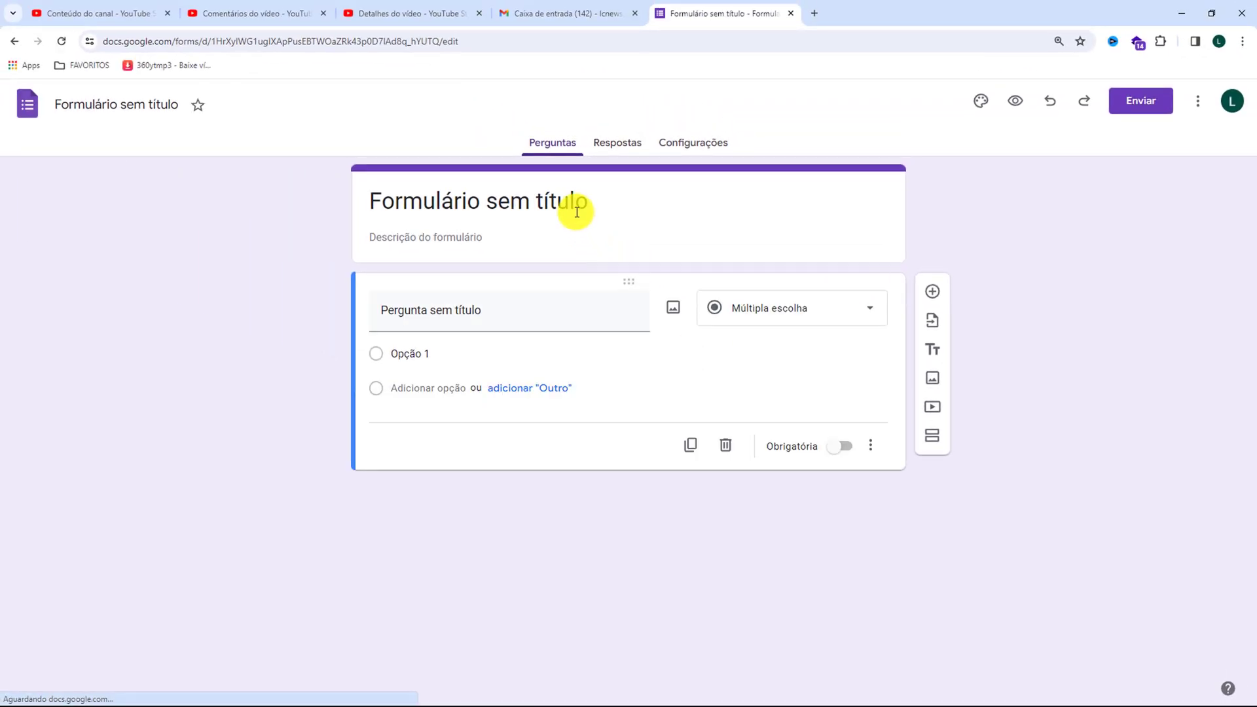
Rename the form "Pesquisa de Professores"
left_click(121, 108)
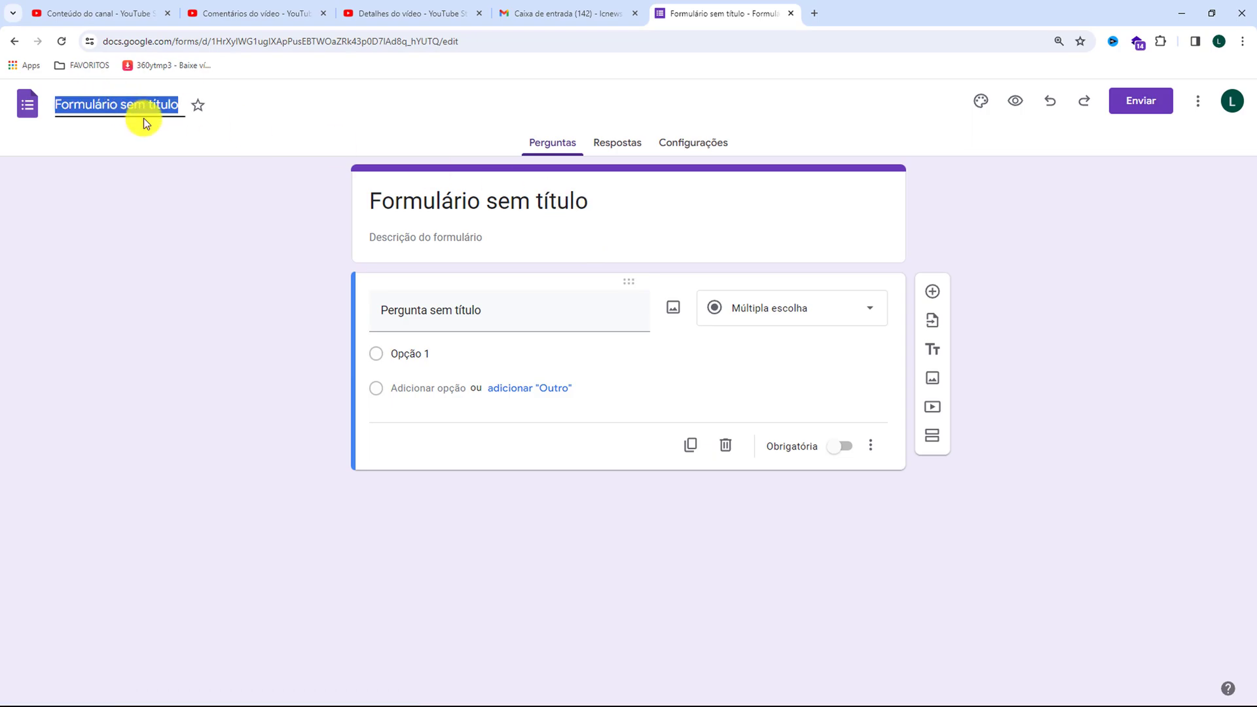
type("Pesui")
key("BackSpace")
key("BackSpace")
type("quisa de P")
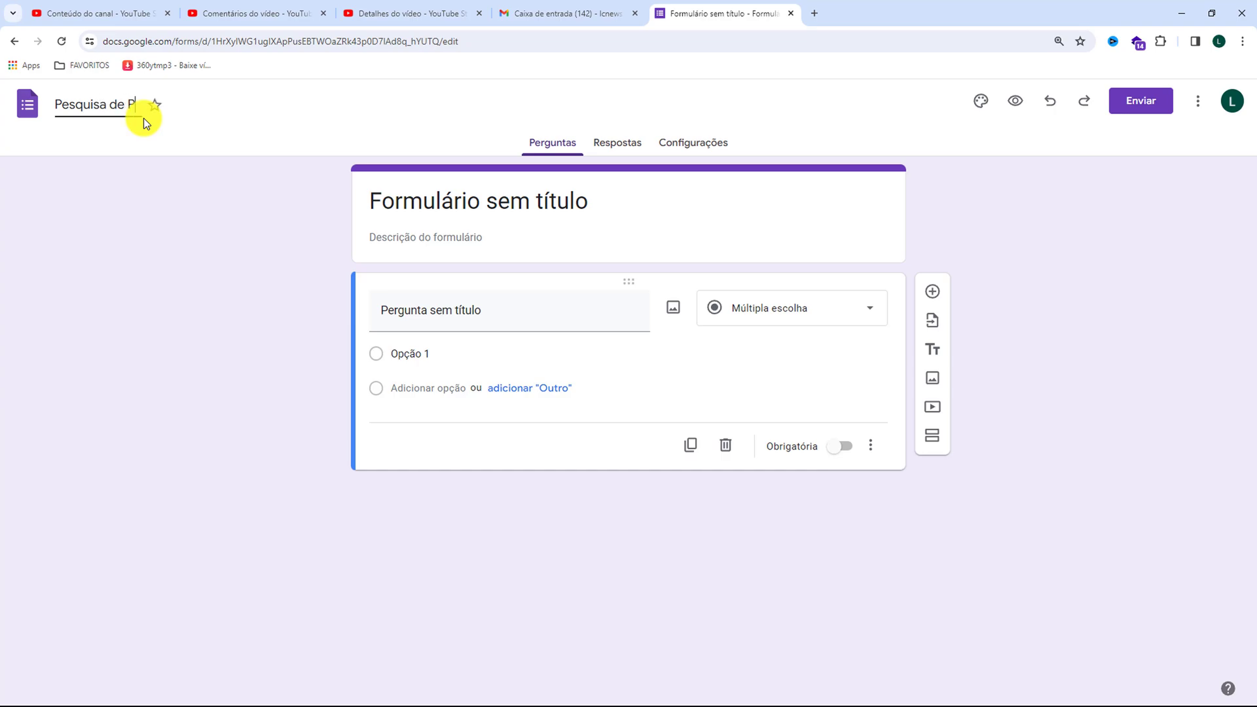
type("rofessores")
Enter the form description "Objetivo deste formulário é Avaliar os Professores"
left_click(403, 236)
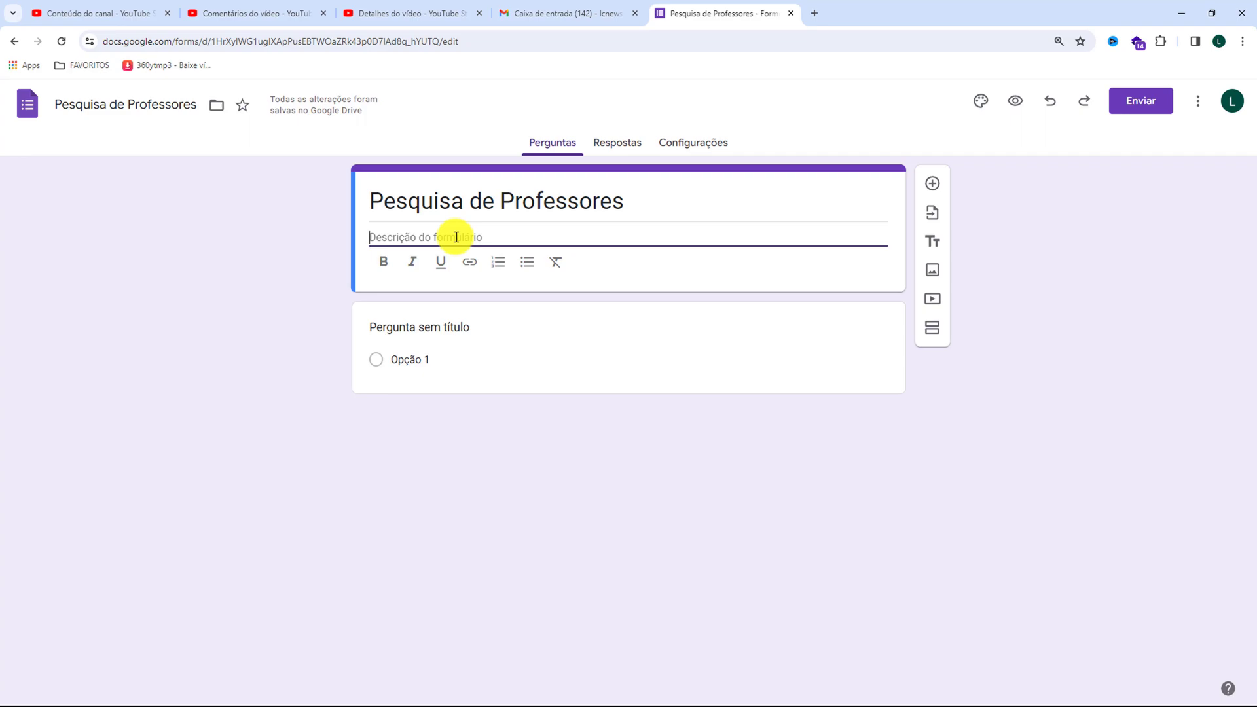
type("Obejtivo deste formulário é Avaliar os Professores")
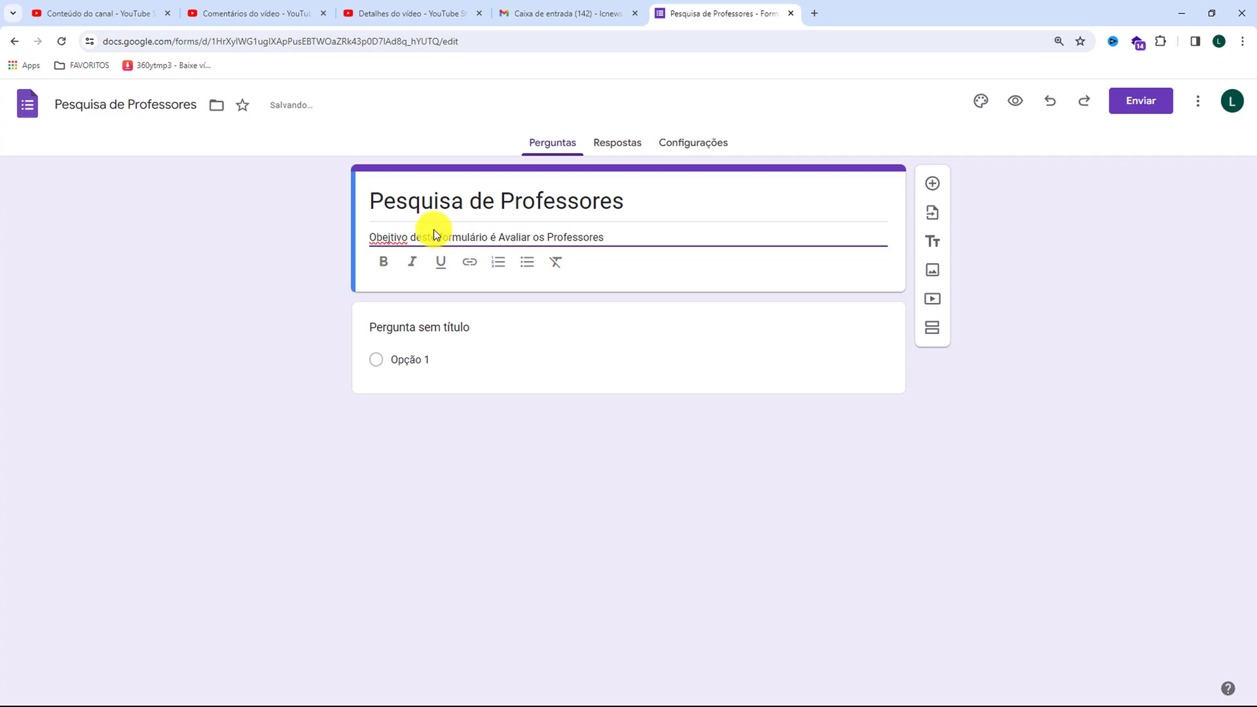
left_click(387, 237)
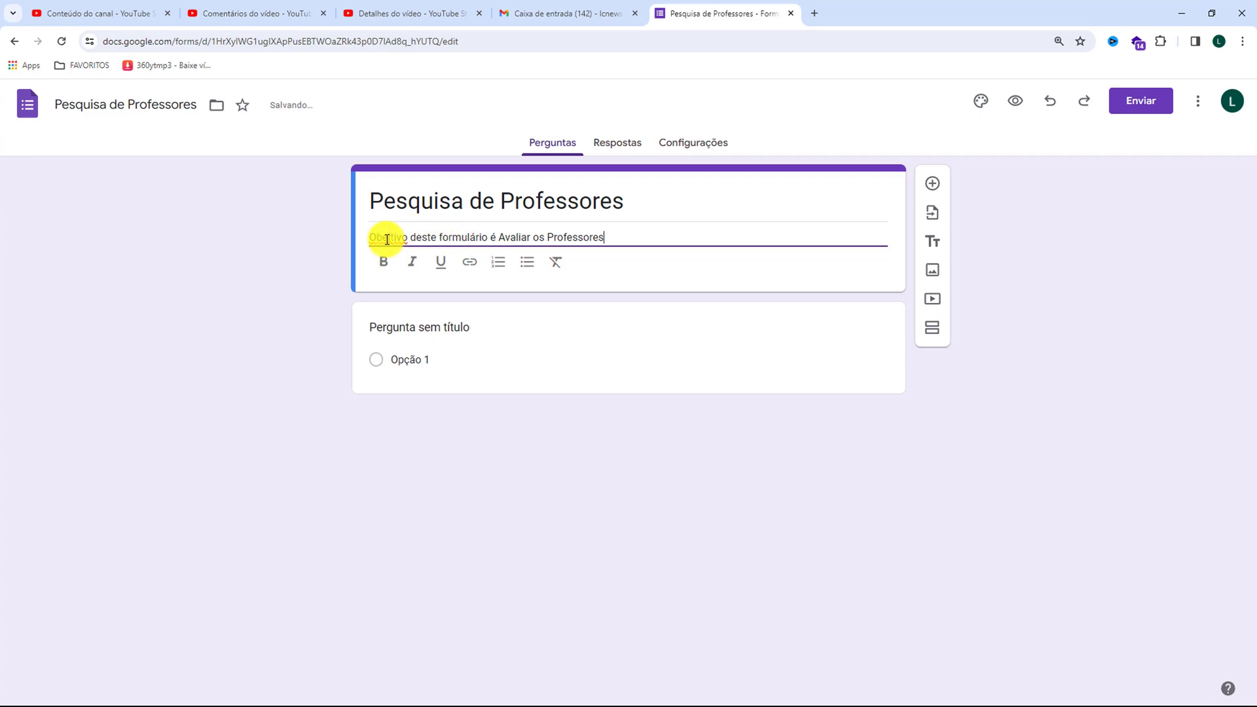
key("BackSpace")
key("Right")
type("e")
left_click(313, 234)
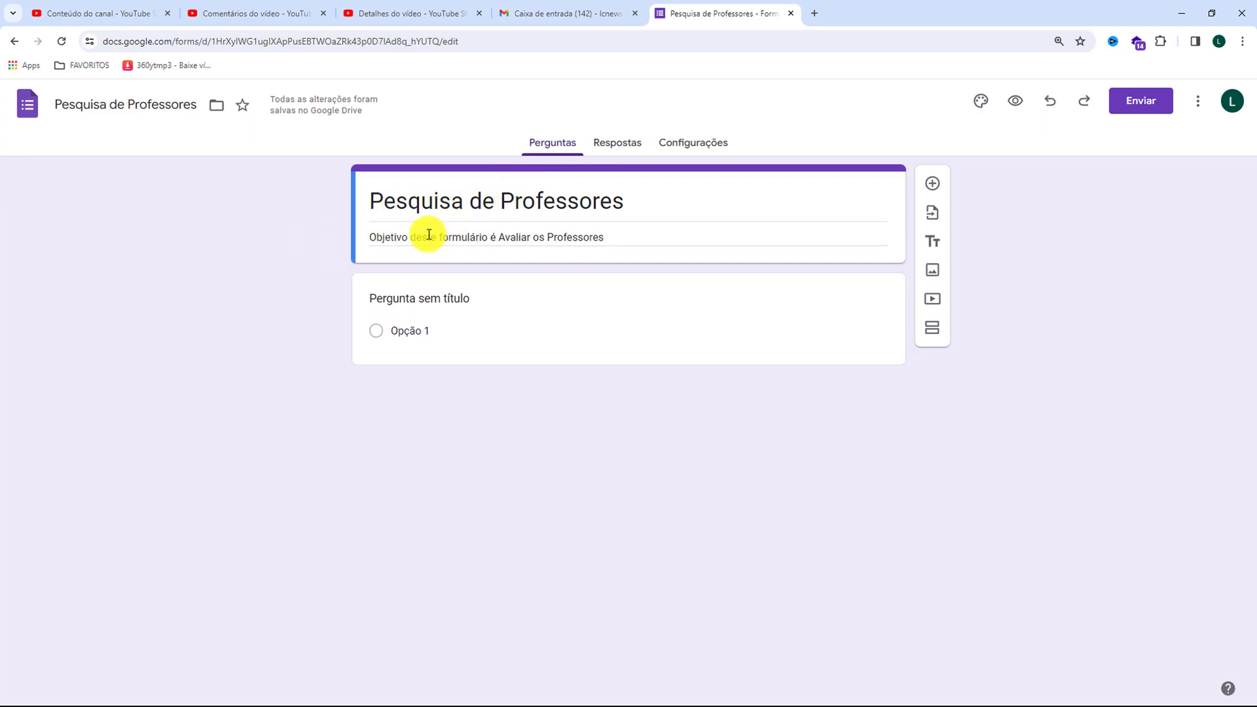
triple_click(508, 237)
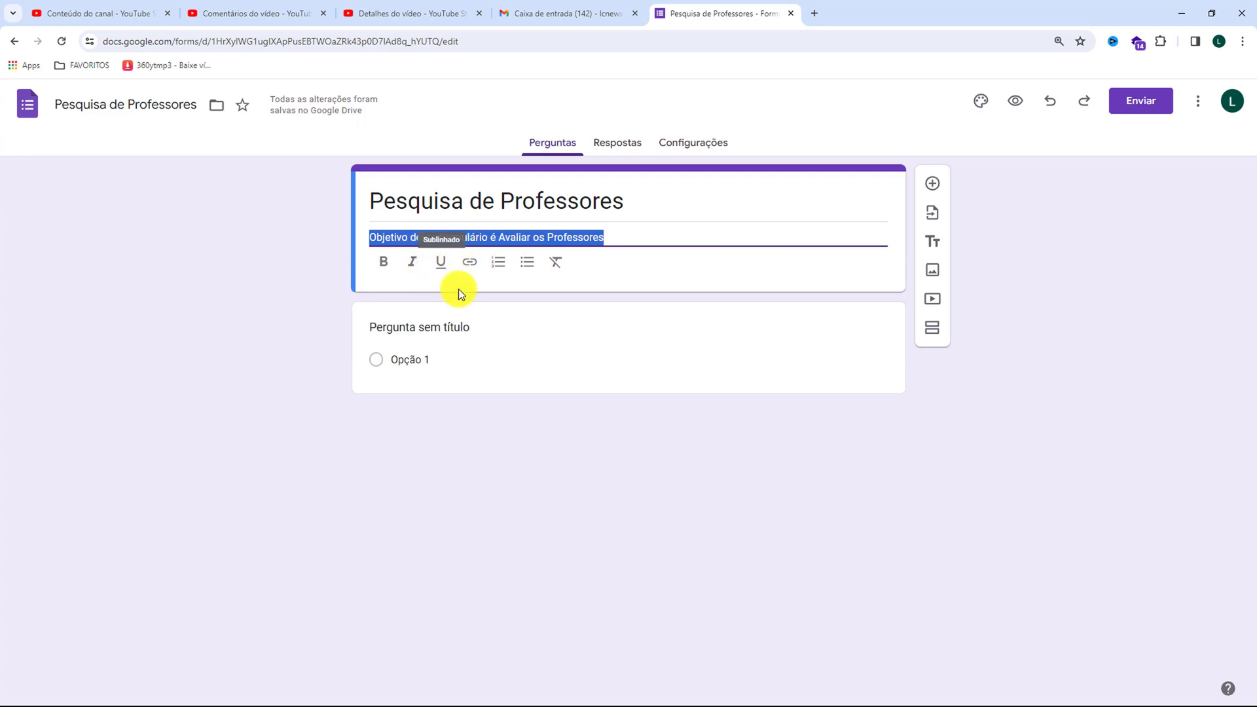
Replace the first question's placeholder title with "O que você acha das aulas do Professor de português?"
left_click(430, 327)
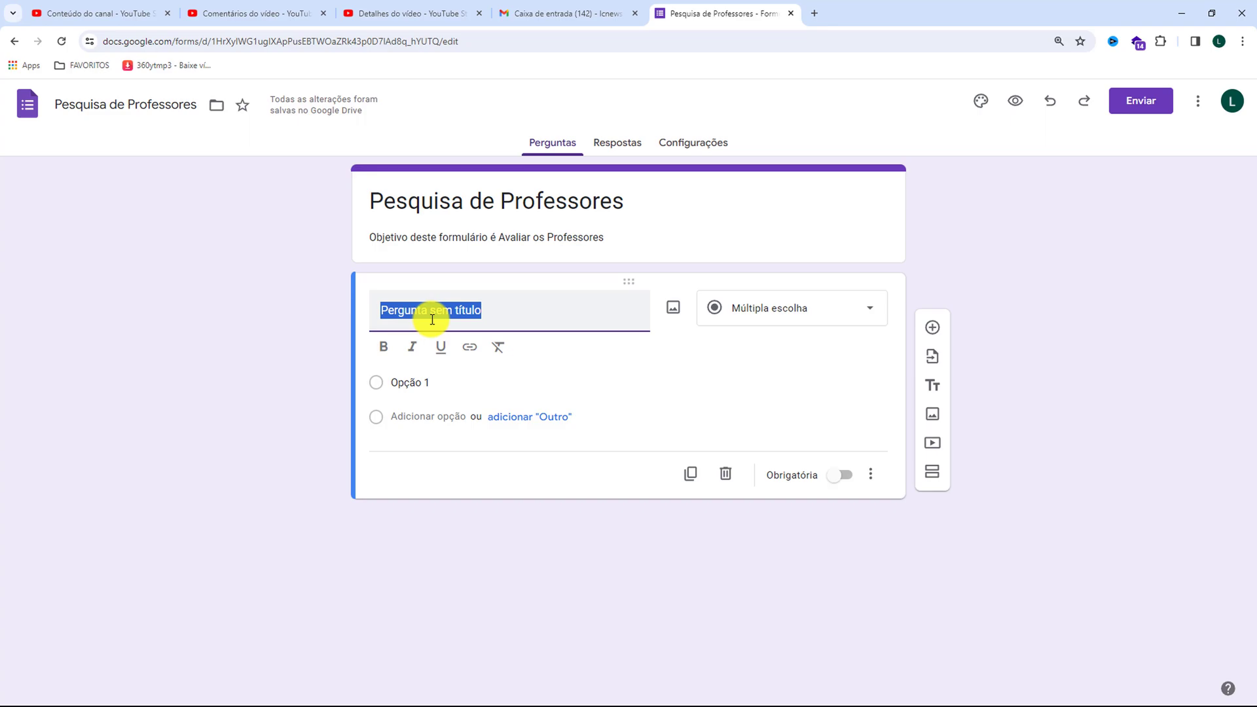
key("BackSpace")
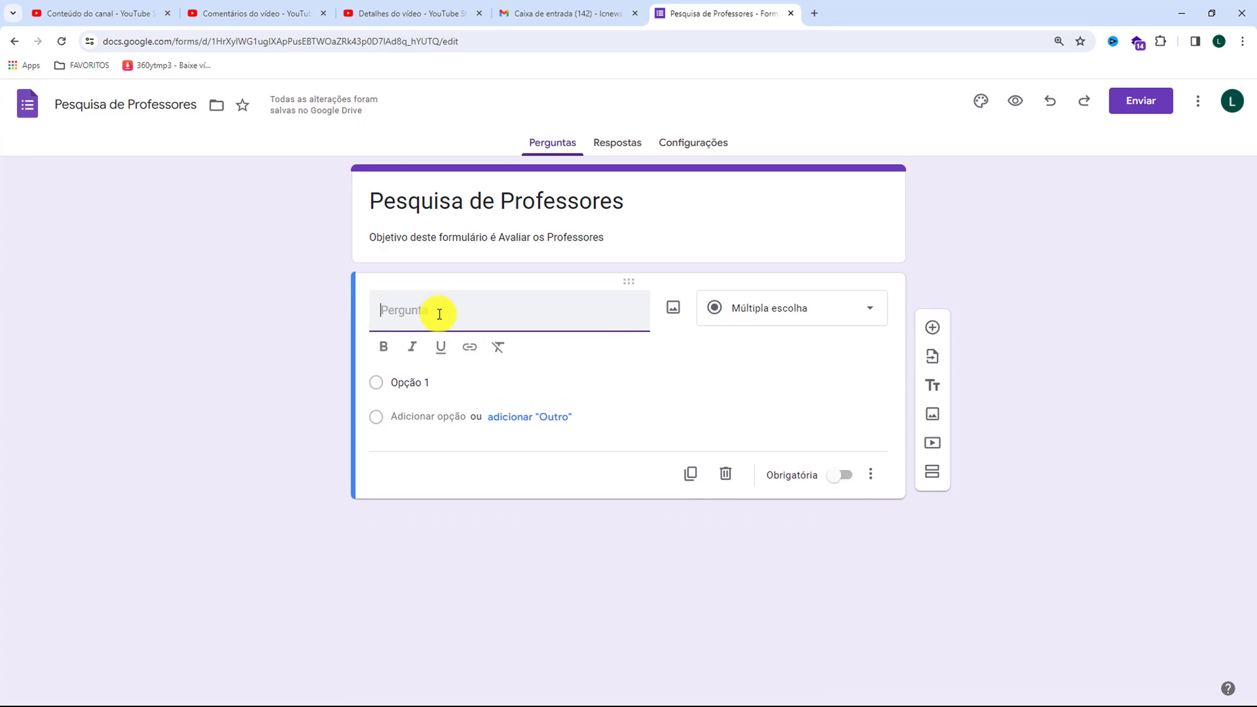
type("O que você acha das aulas do Professor de português?")
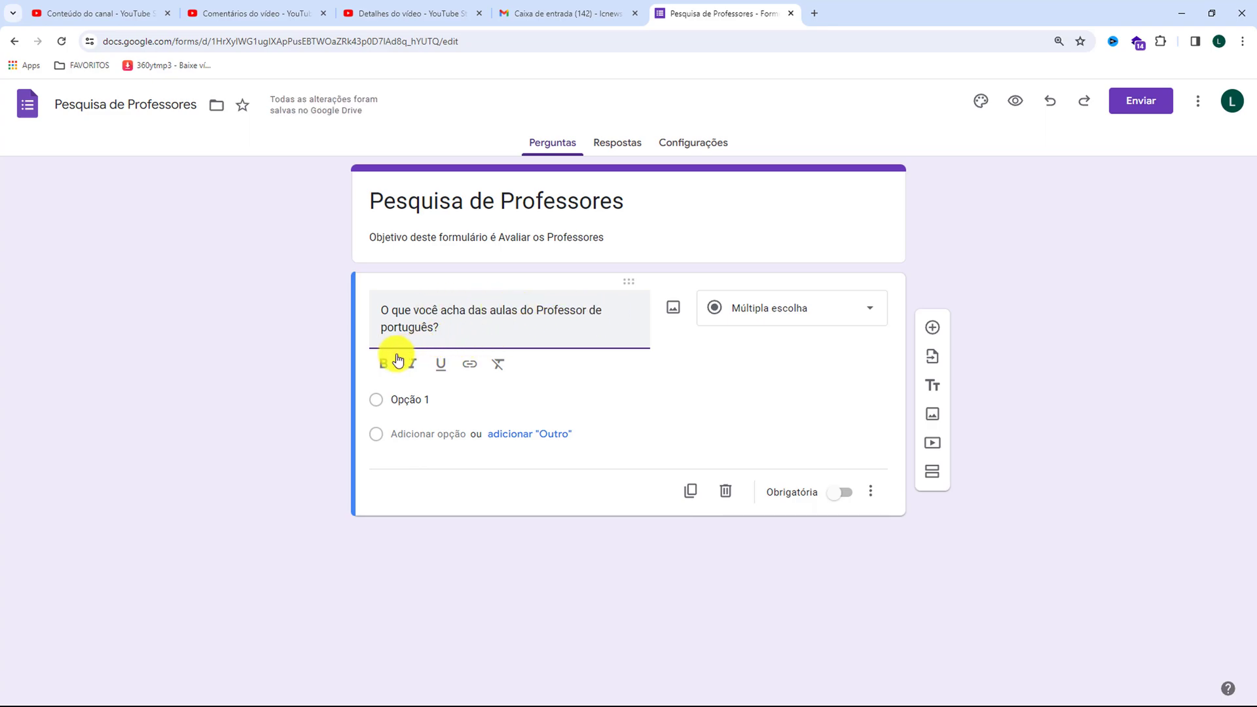
Give the Portuguese teacher question the answer options Excelente, Bom and Médio
left_click(405, 400)
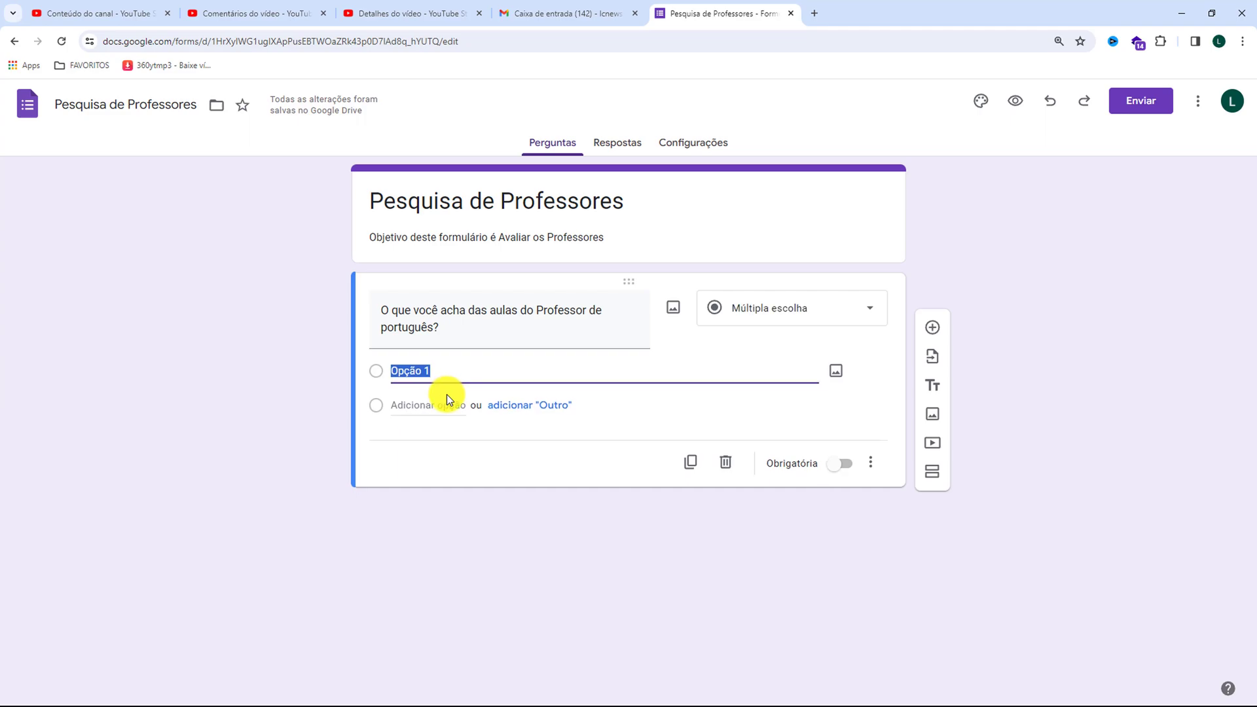
type("Excelente")
key("Return")
type("Bom")
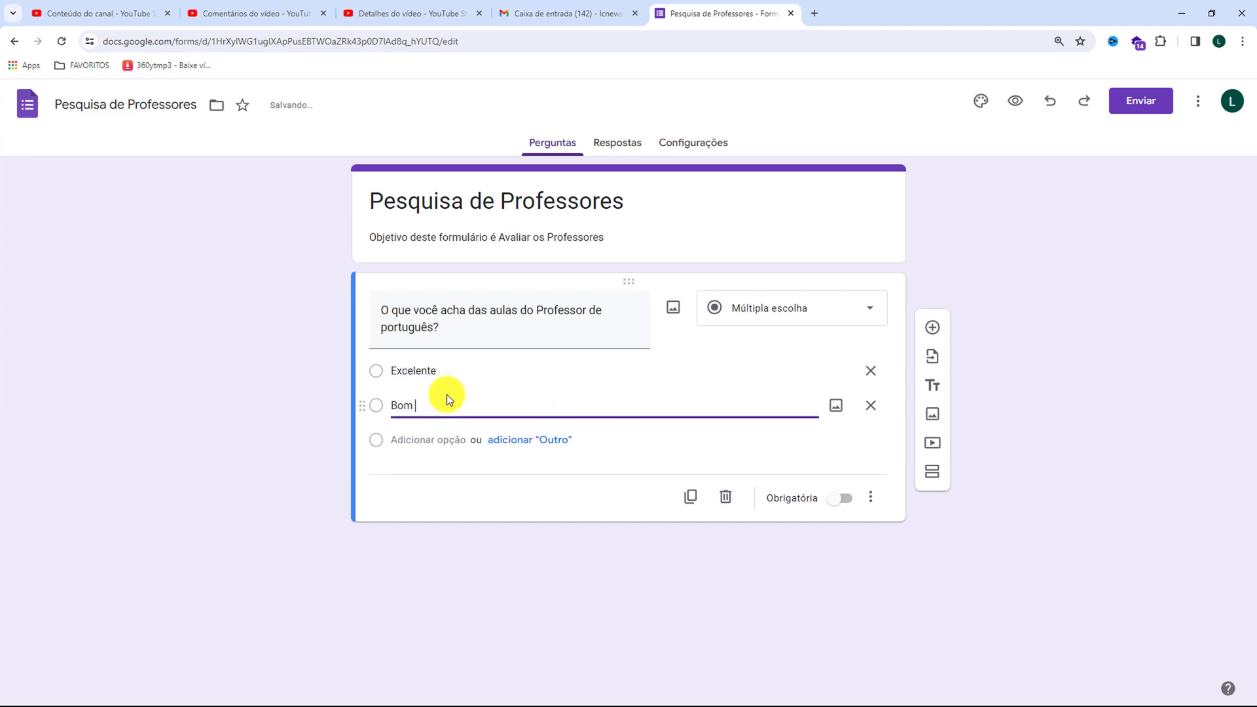
key("Return")
type("Me")
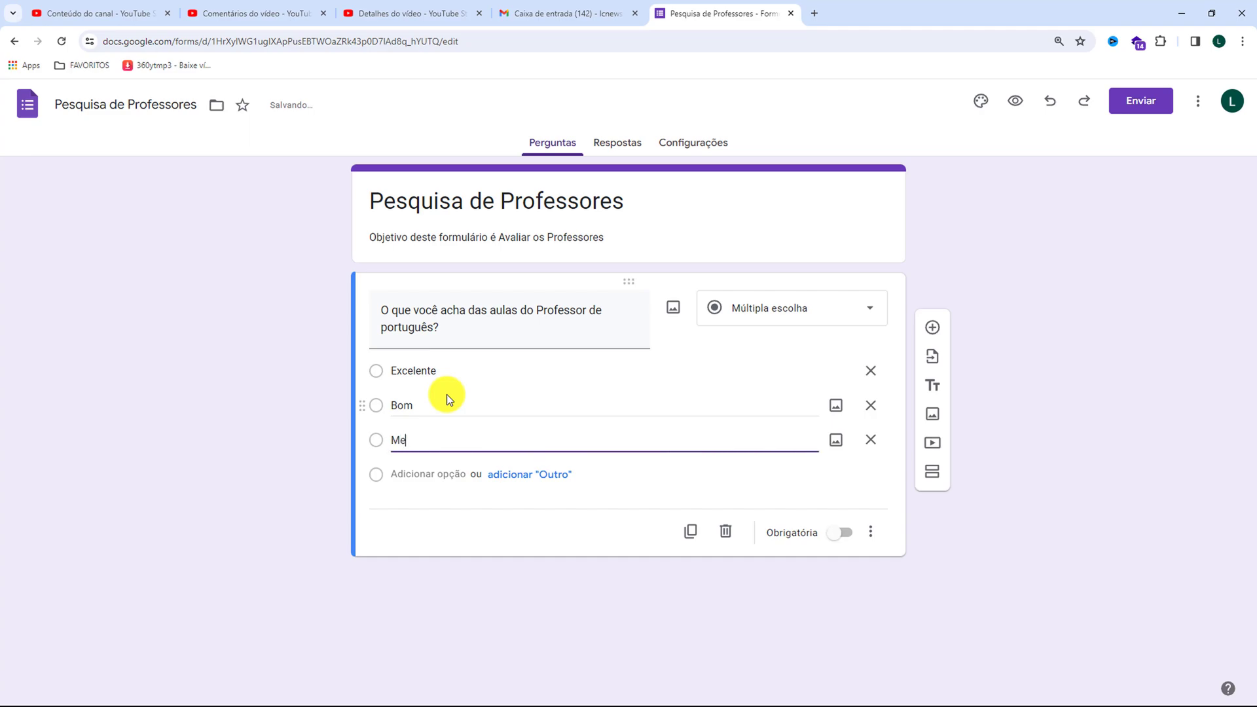
key("BackSpace")
type("édio")
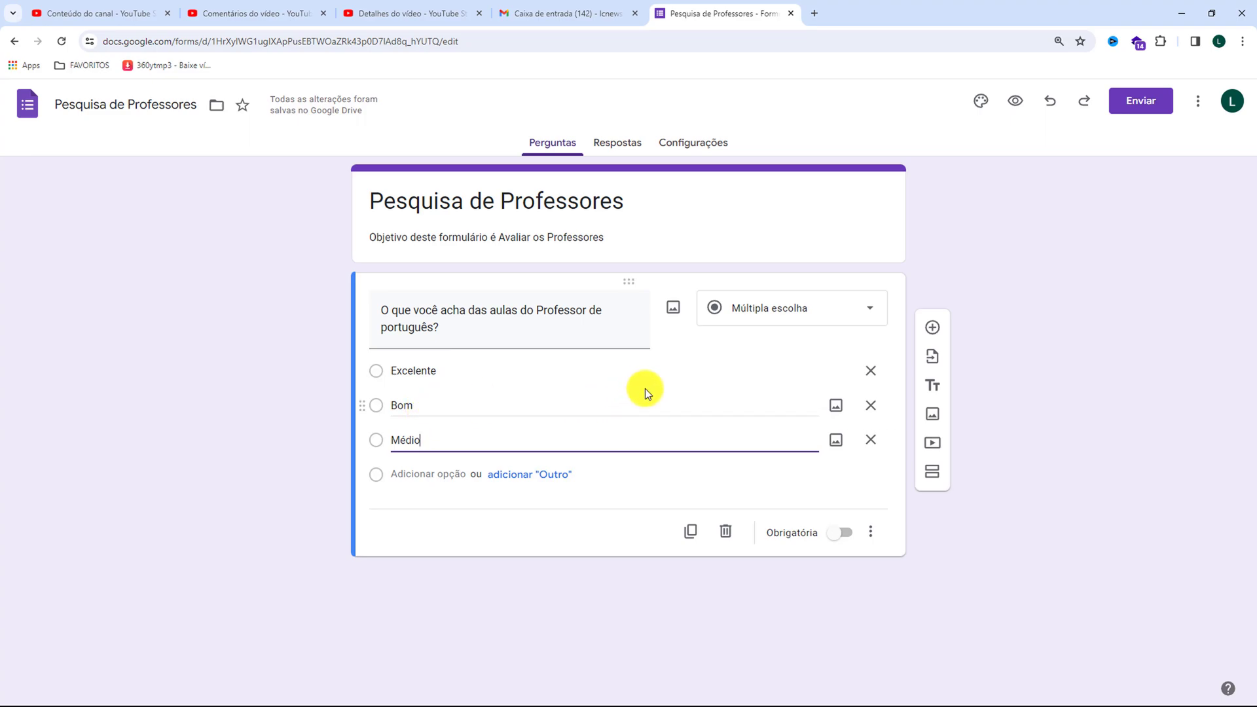
left_click(752, 313)
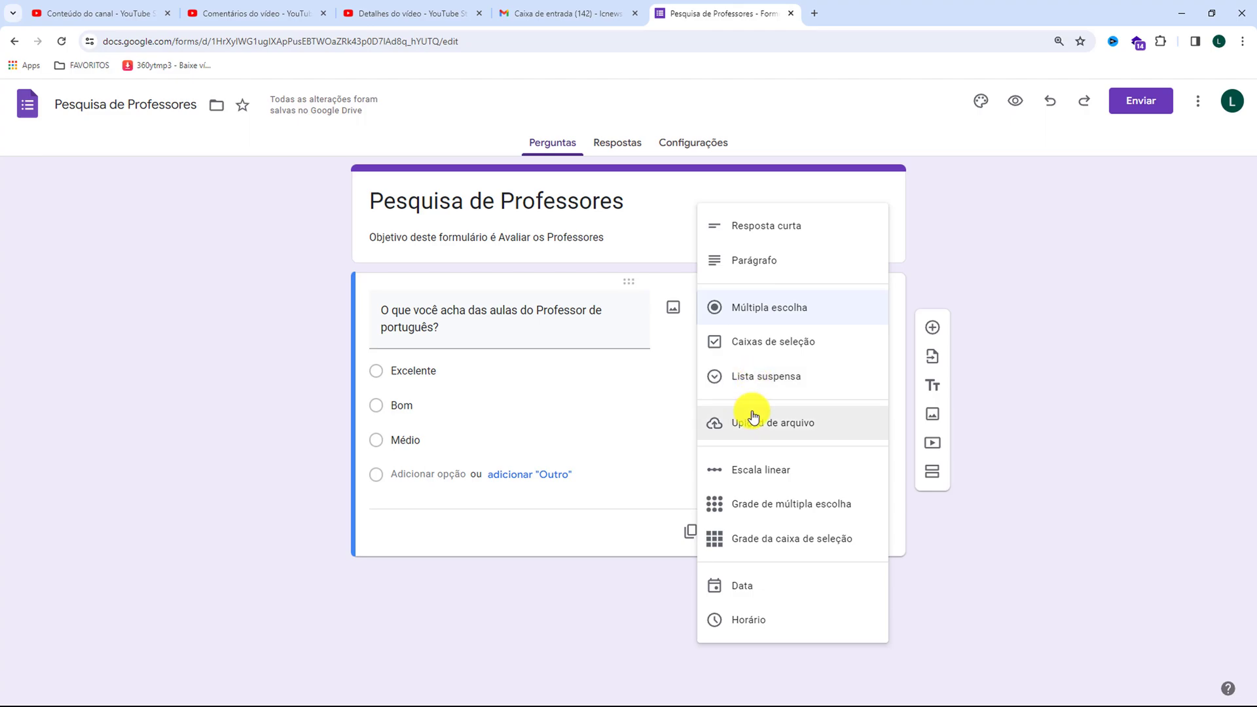
left_click(994, 241)
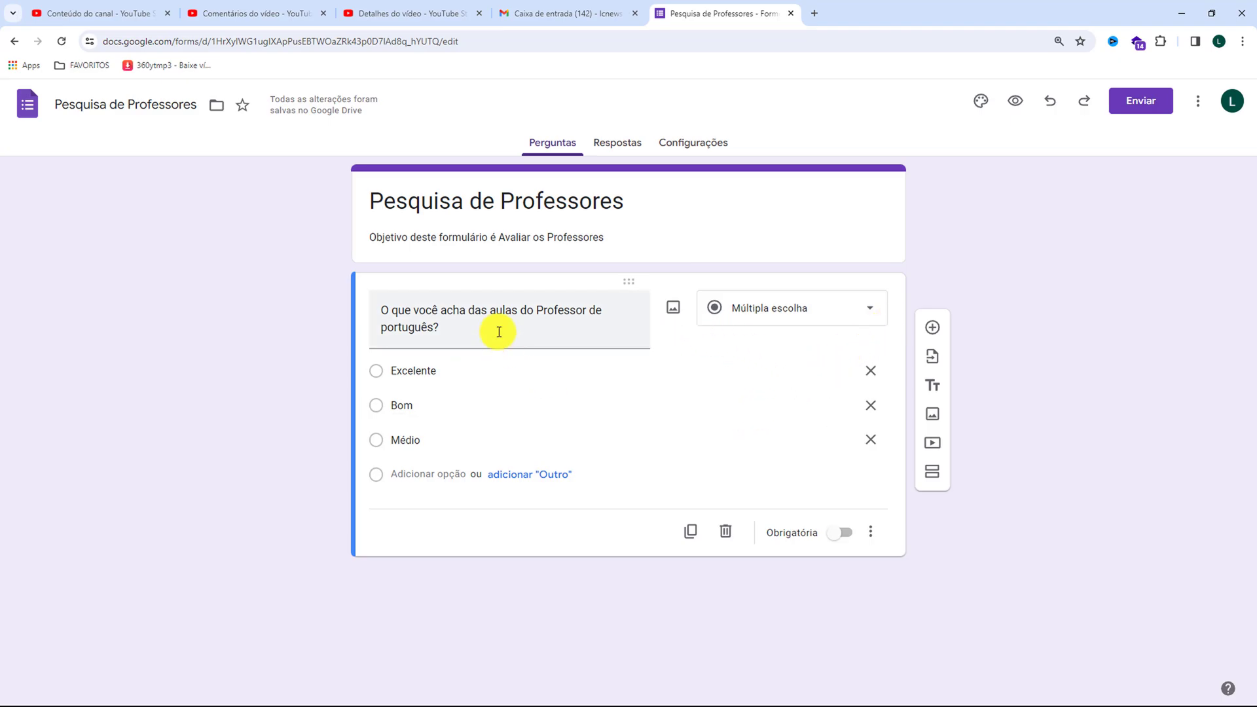
Preview the form, test the Excelente answer on the Portuguese teacher question, and close the preview
left_click(1014, 102)
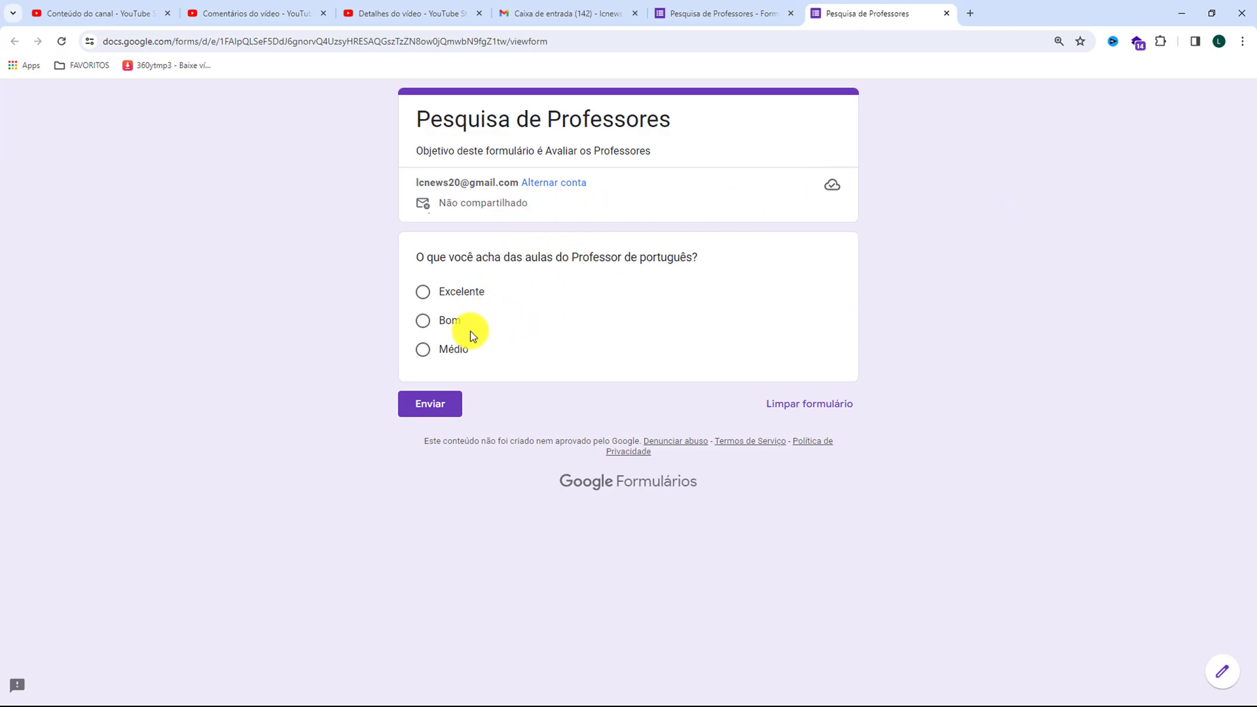
left_click(422, 293)
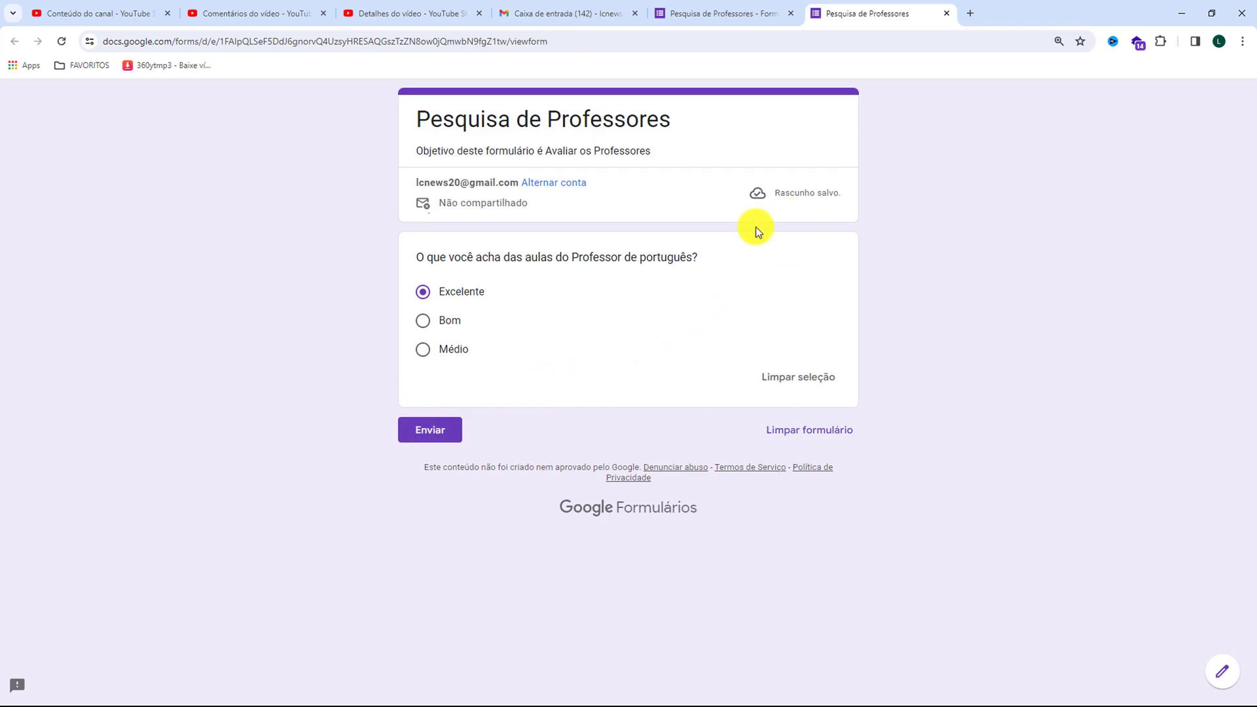
left_click(946, 14)
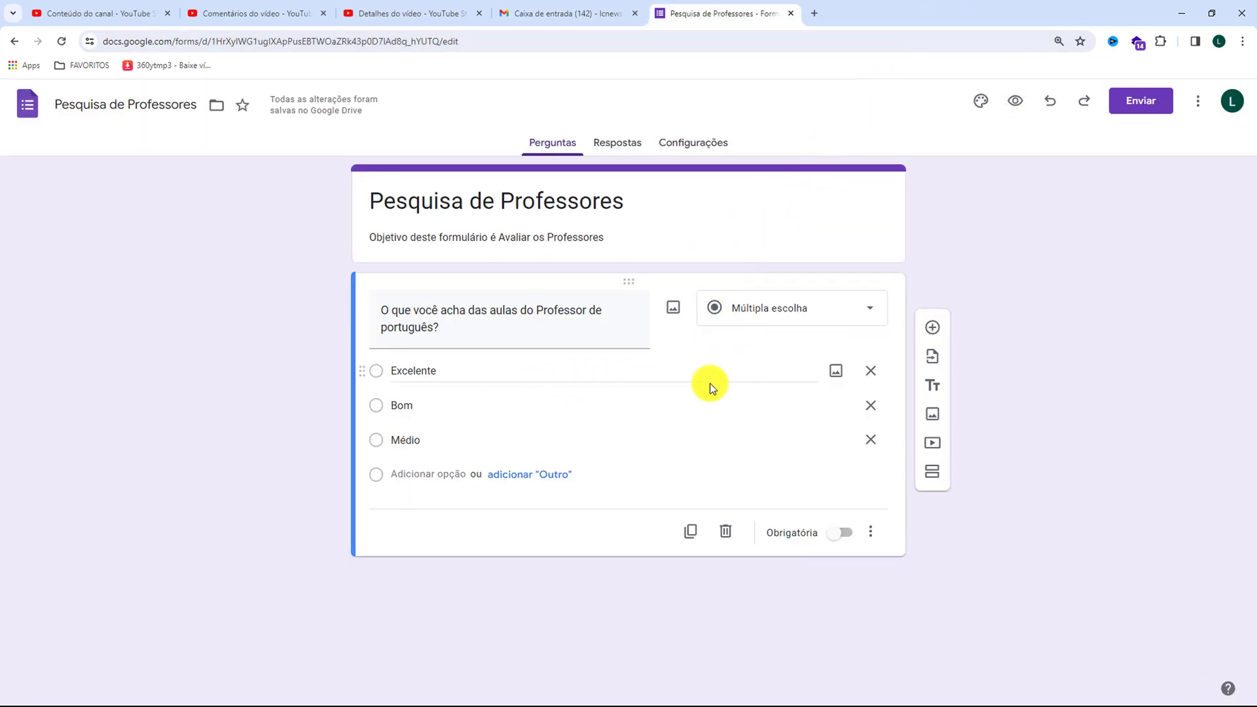
Add a second section after the Portuguese question and title it "Avaliação do Professor de Matemática"
left_click(932, 481)
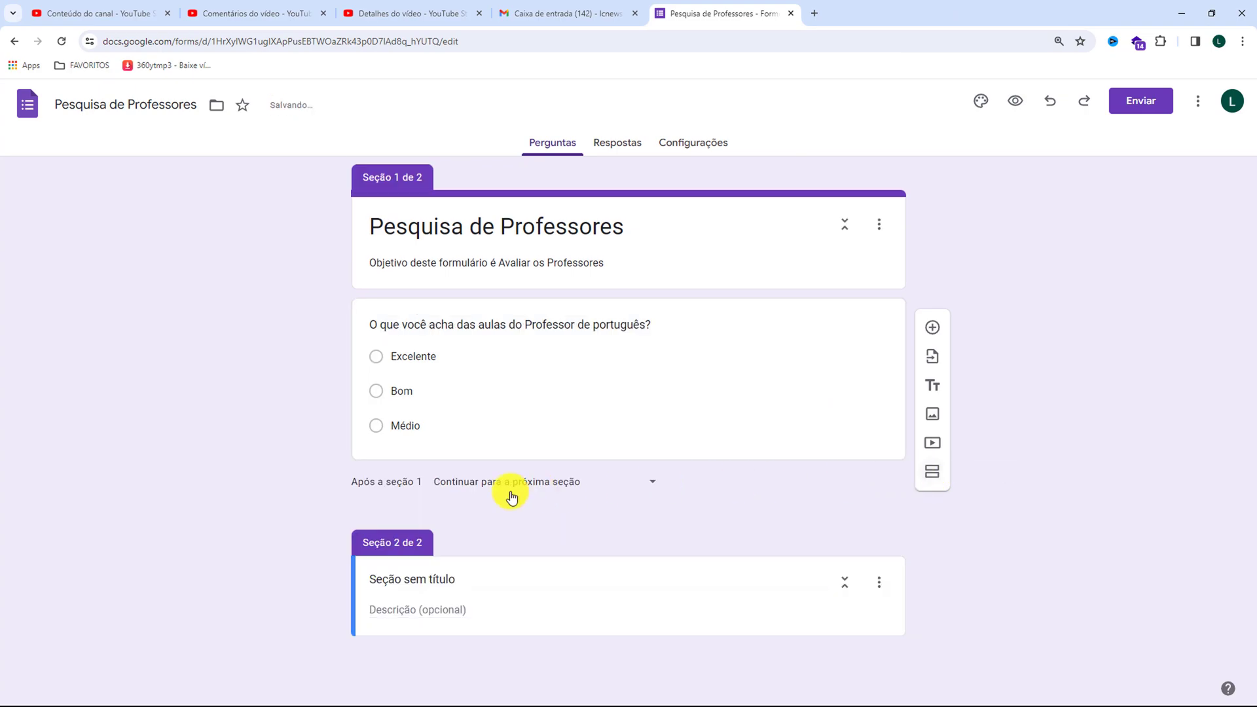
left_click(413, 579)
left_click_drag(460, 563, 339, 572)
type("Avaliação do Pro")
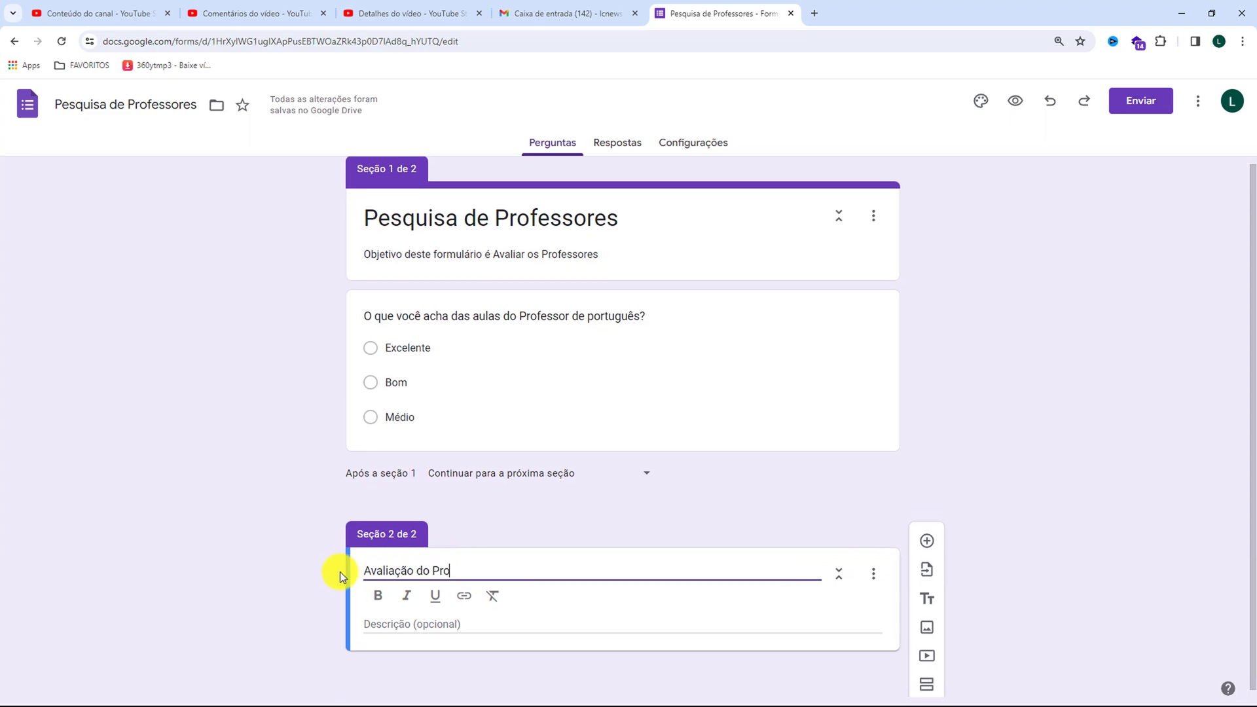
type("fessor")
type(" de Portu")
type("gu")
key("BackSpace")
key("BackSpace")
key("BackSpace")
key("BackSpace")
key("BackSpace")
key("BackSpace")
key("BackSpace")
key("BackSpace")
type("Matemática")
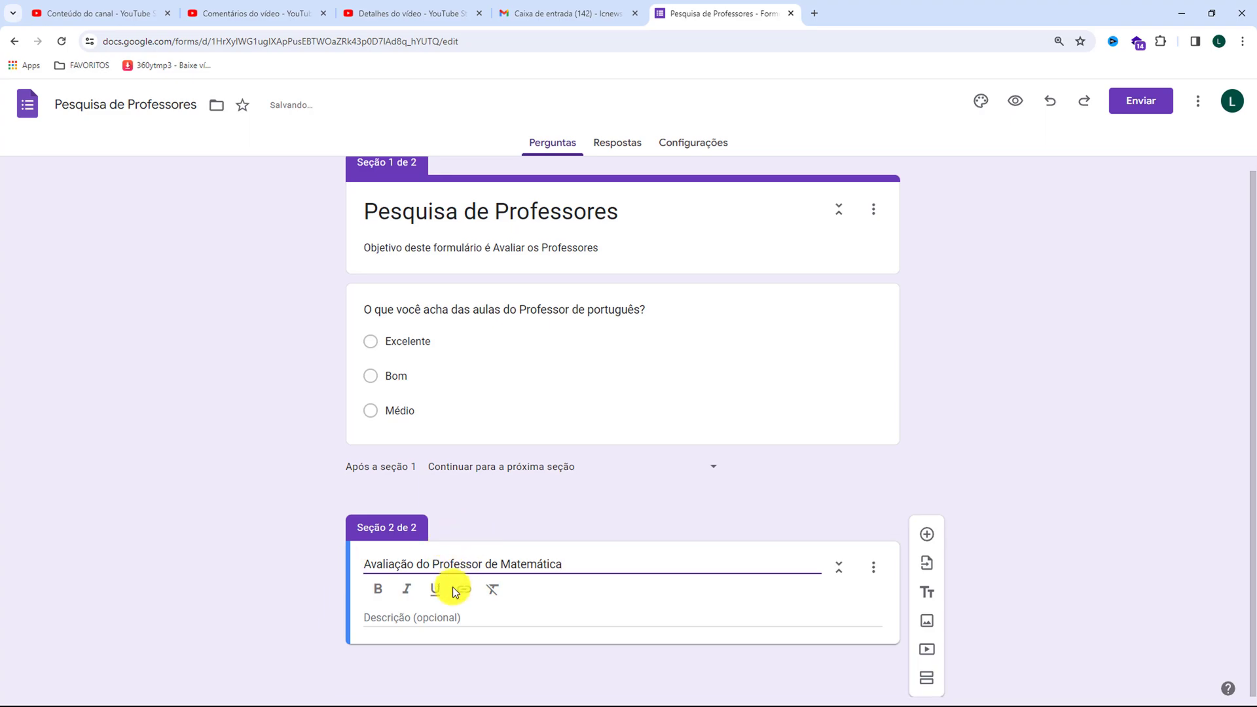
Add a multiple-choice question to the second section titled "O que você acha das aulas do Professor de Matemática?"
left_click(927, 534)
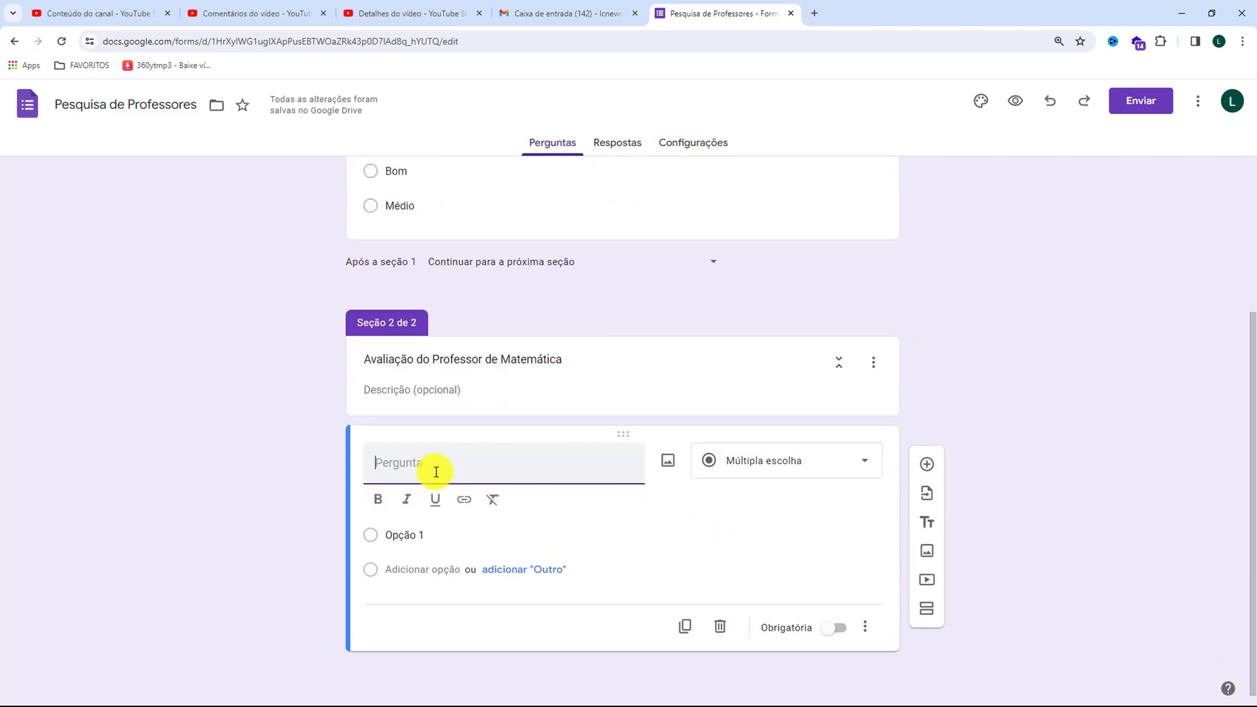
type("O que você acha das aulas do Professor de português?")
left_click_drag(429, 479, 381, 480)
type("Matemá")
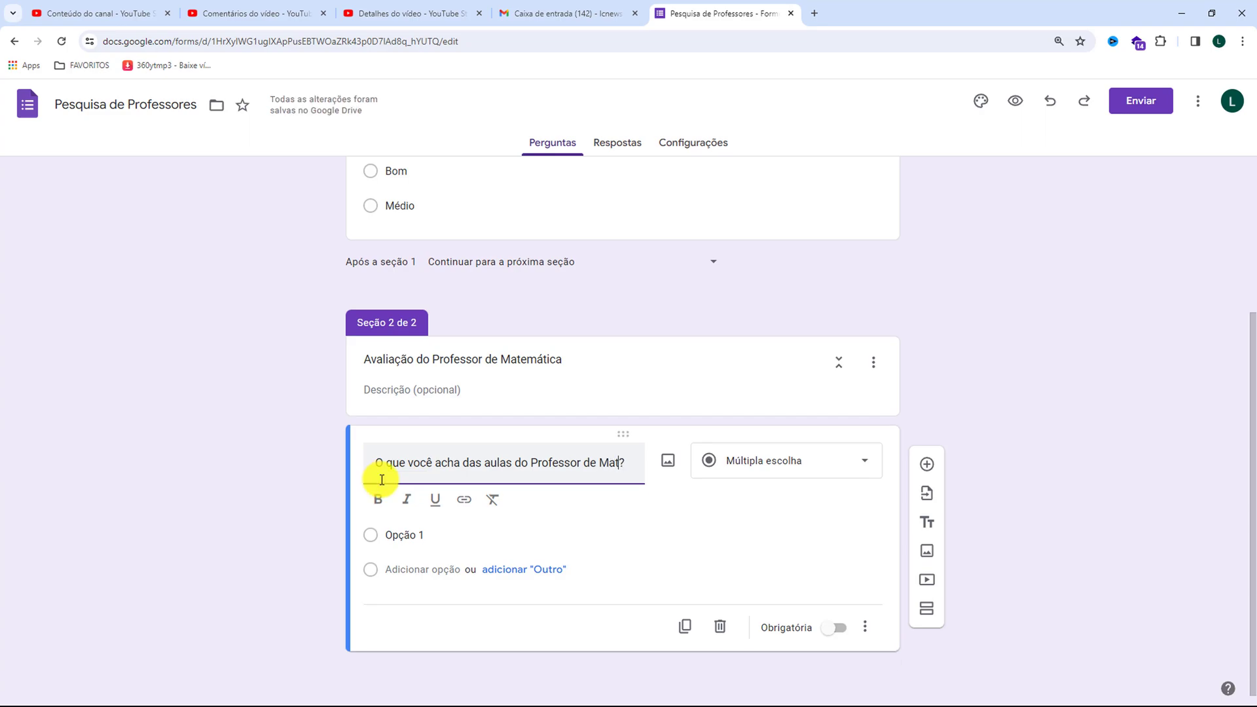
type("tica")
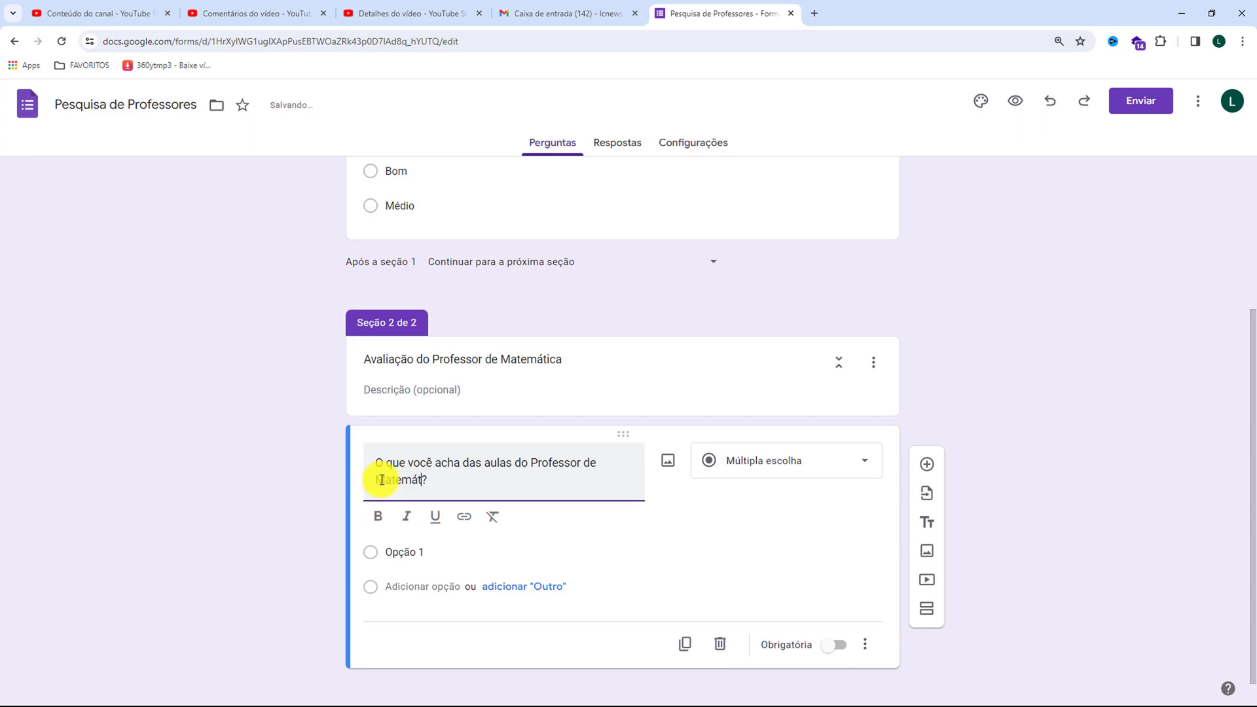
Give the Matemática teacher question the answer options Excelente, Bom and Médio
left_click(399, 552)
type("Exce")
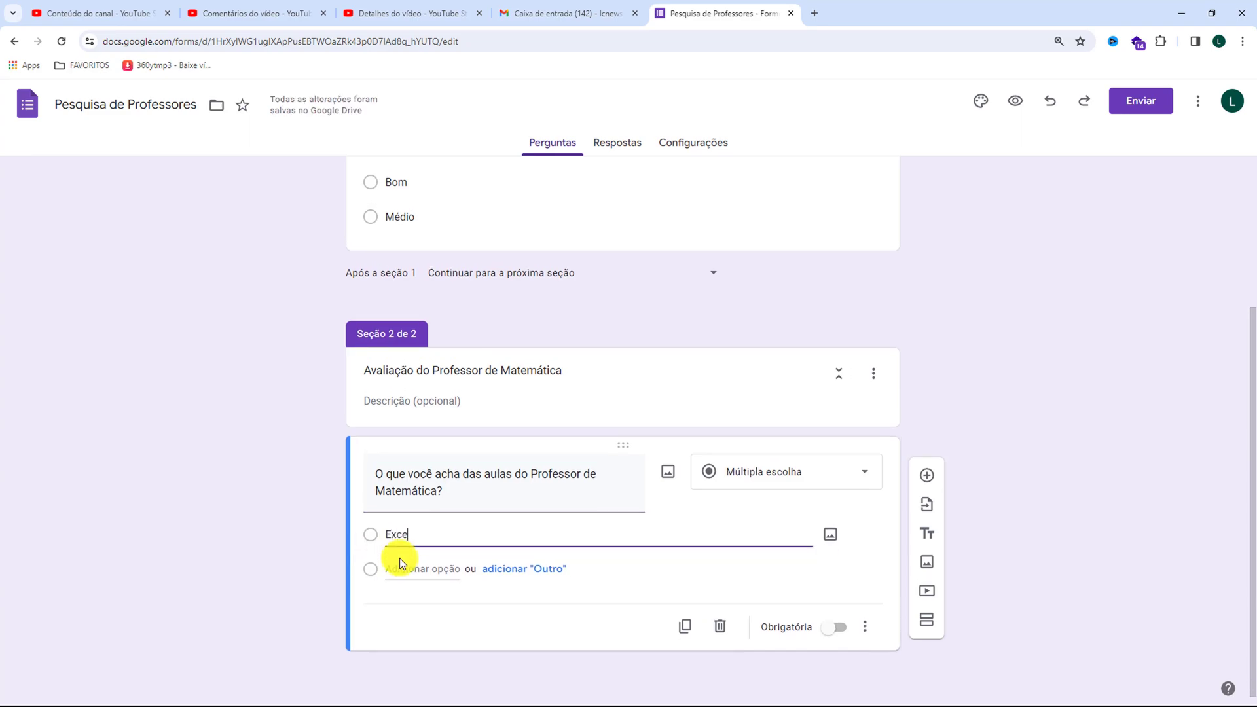
type("lente")
key("Return")
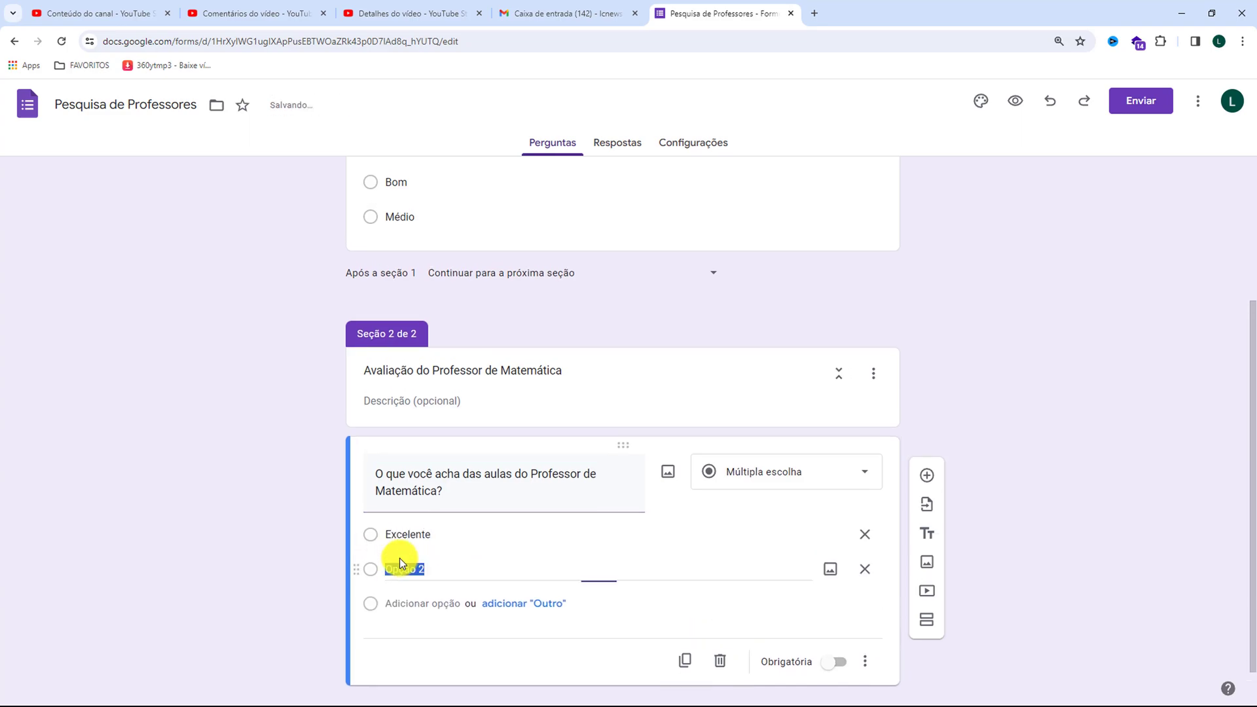
type("Bom")
key("Return")
type("Médio")
left_click(983, 375)
scroll(985, 373, "down", 2)
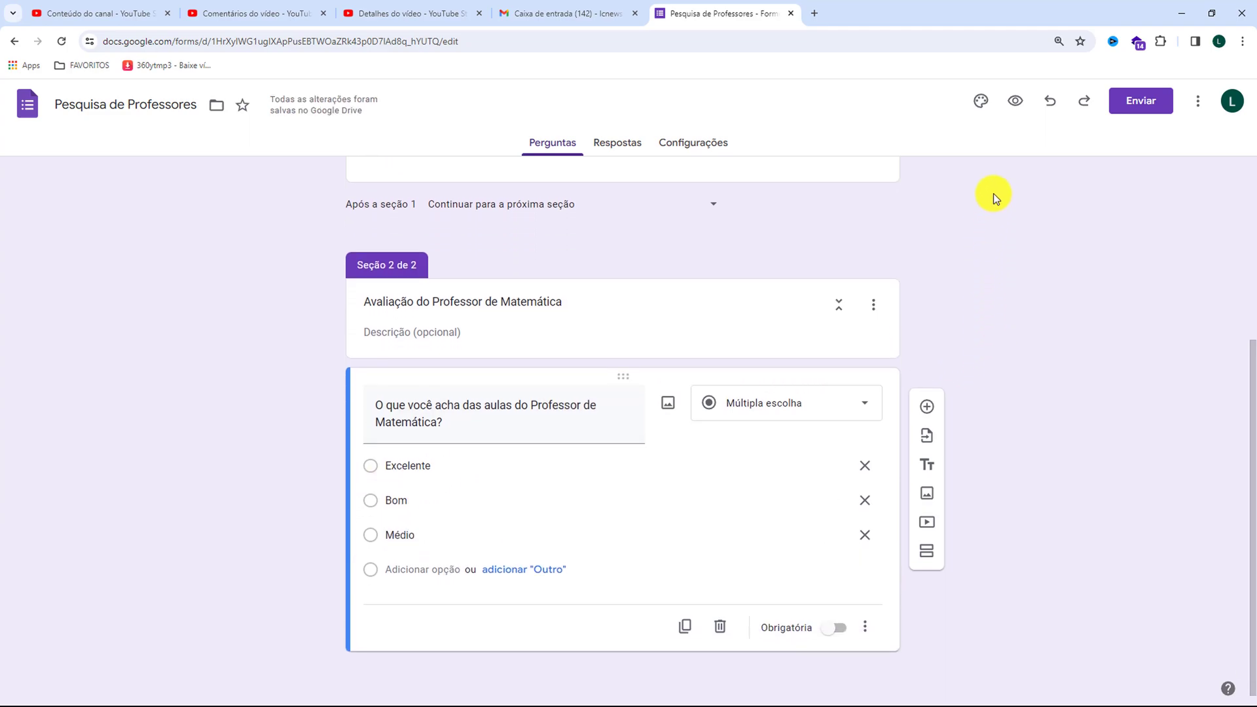
Preview the form, page between the Portuguese and Matemática sections, and return to the form editor
left_click(1016, 104)
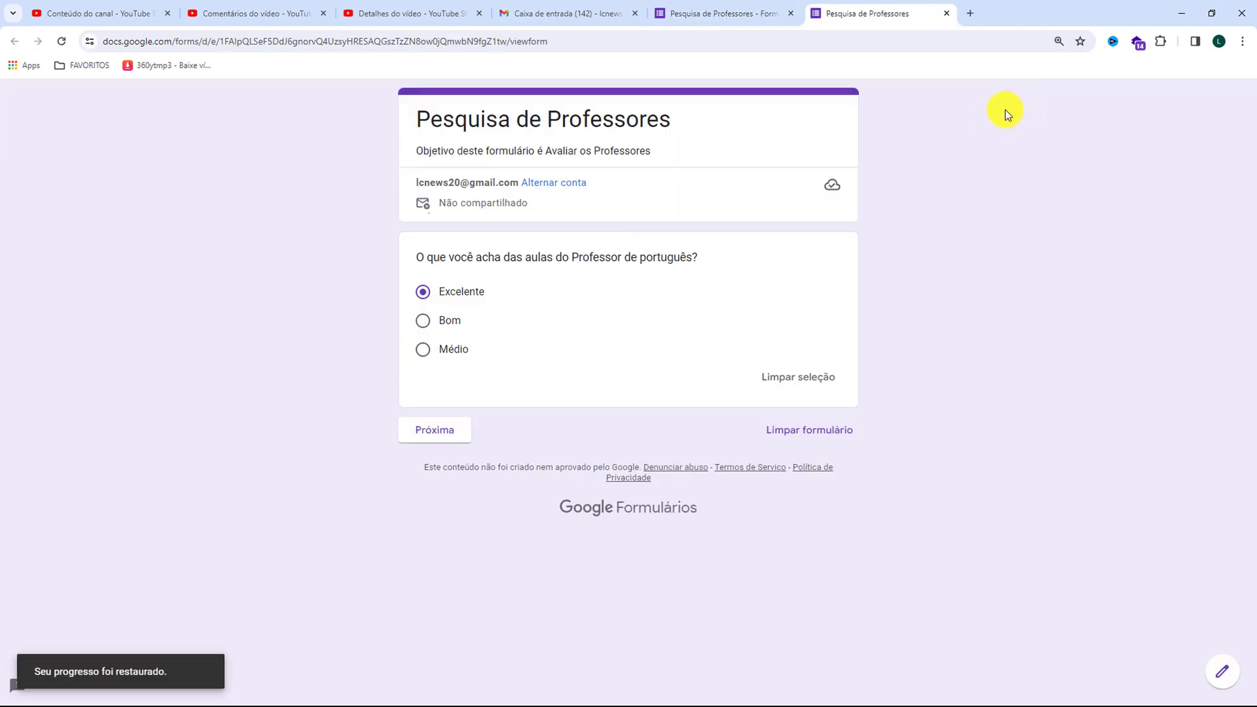
left_click(440, 432)
left_click(431, 416)
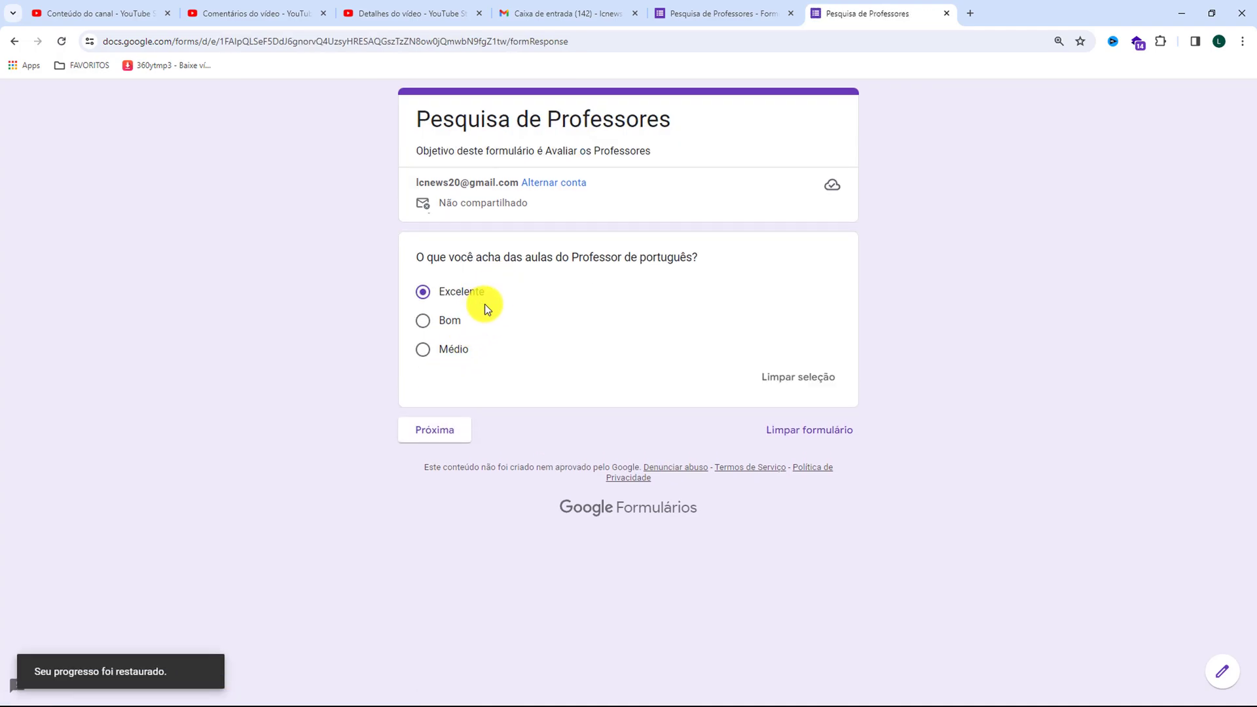
left_click(437, 427)
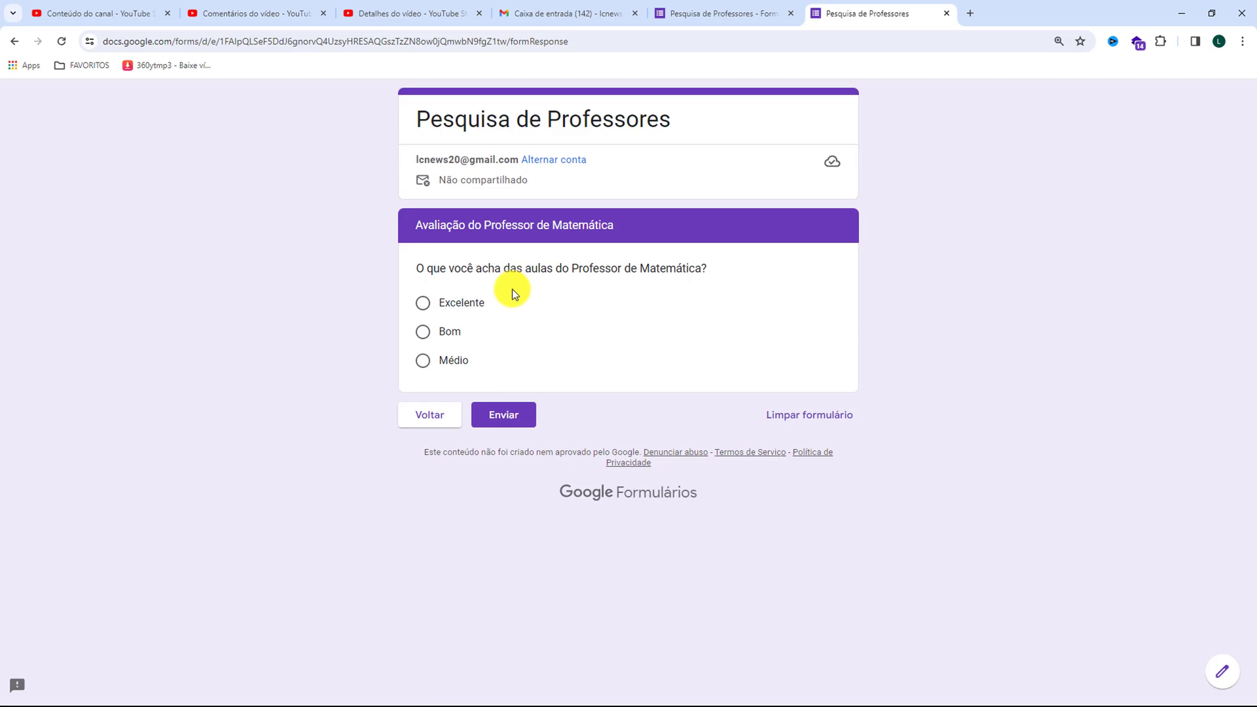
left_click(718, 20)
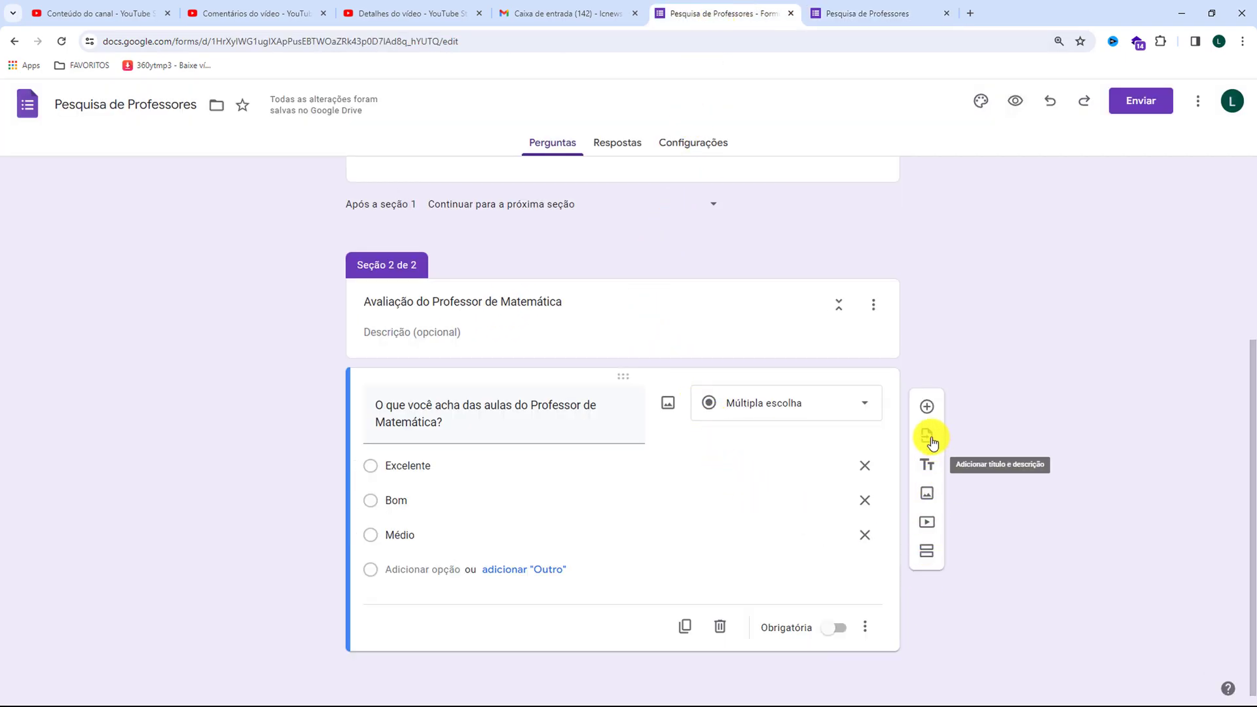
Add a third section after the Matemática question and title it "Avaliação do Professor de Química"
left_click(928, 553)
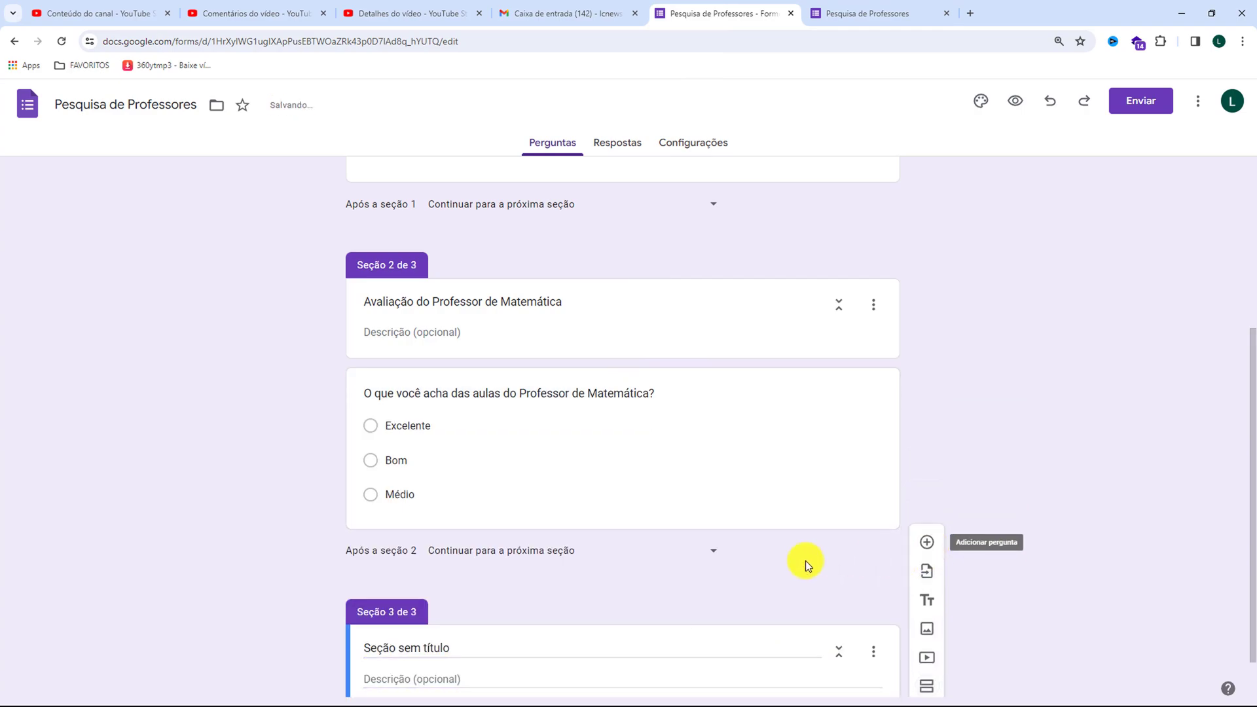
left_click(396, 591)
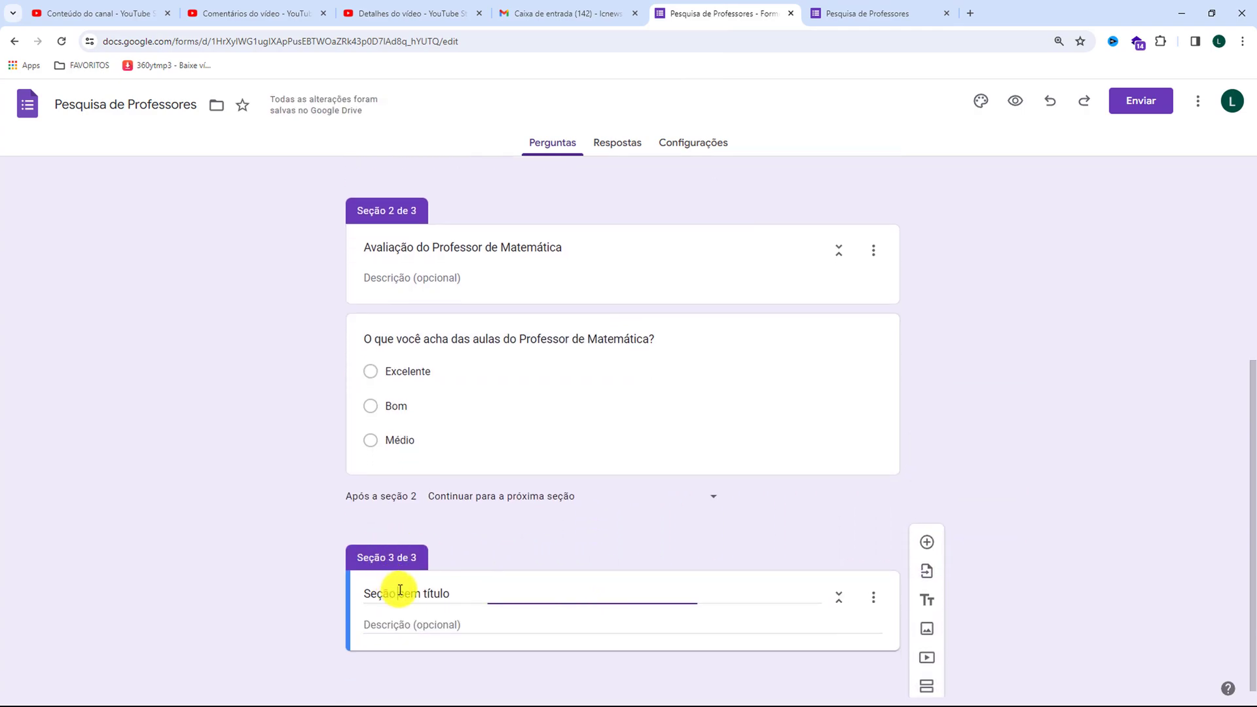
left_click_drag(454, 591, 343, 592)
type("A")
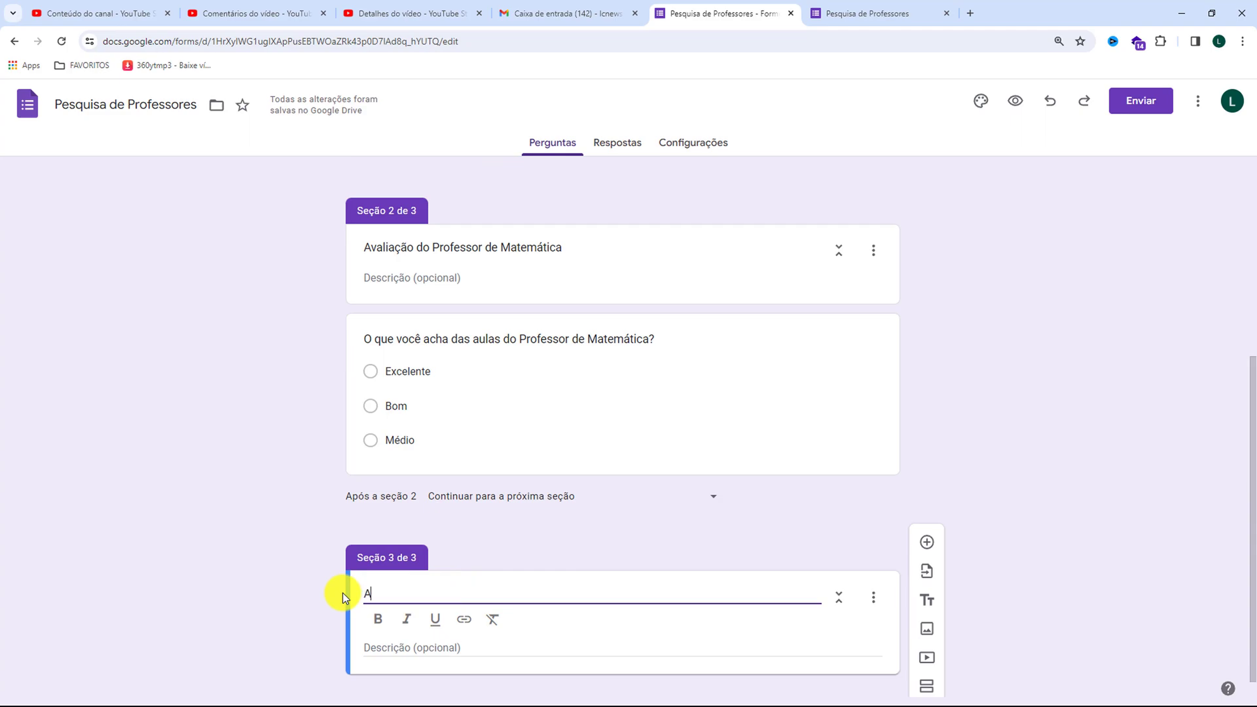
type("valiação do Professor de Q")
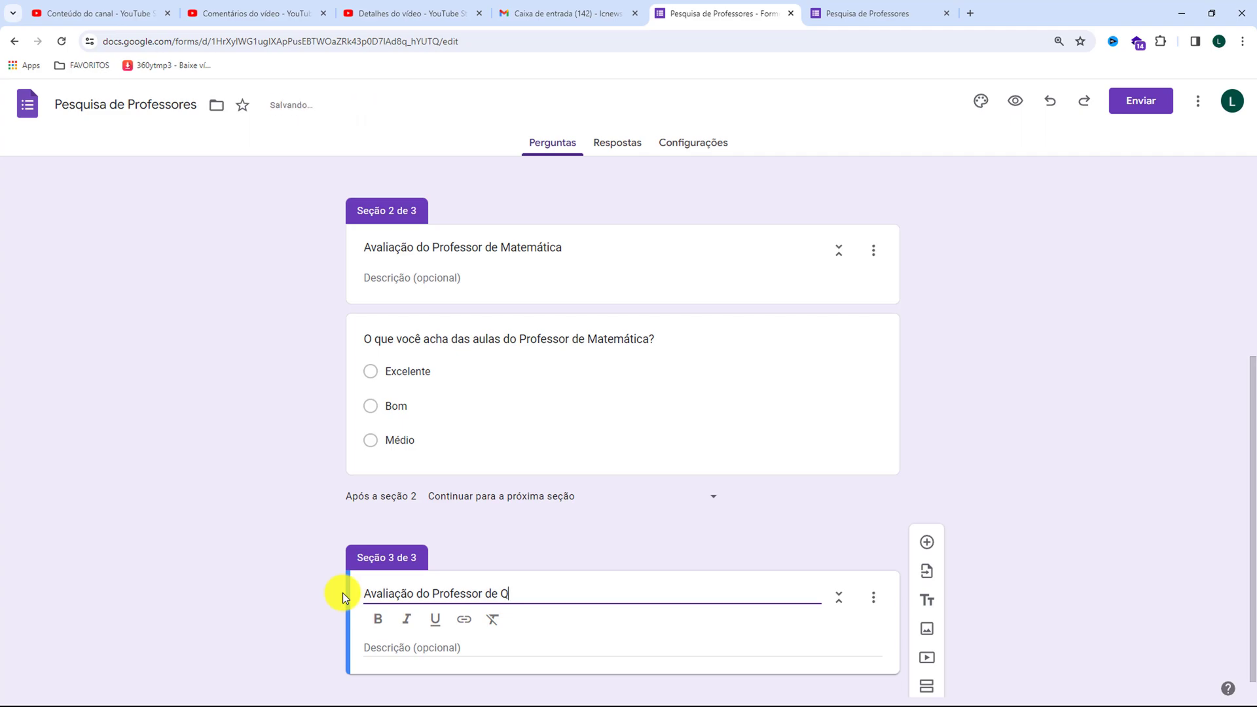
key("BackSpace")
type("Química")
left_click(424, 648)
scroll(441, 587, "down", 1)
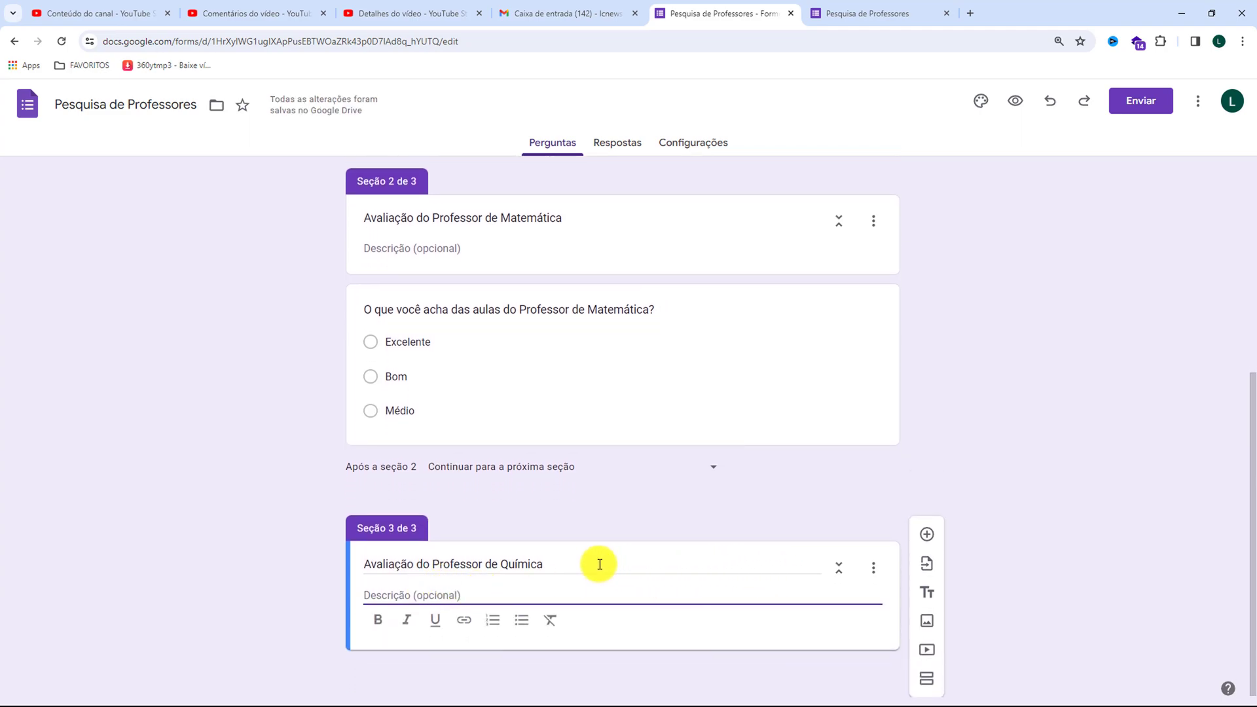
Add a multiple-choice question to the third section titled "O que você acha das aulas do Professor de Química"
left_click(922, 538)
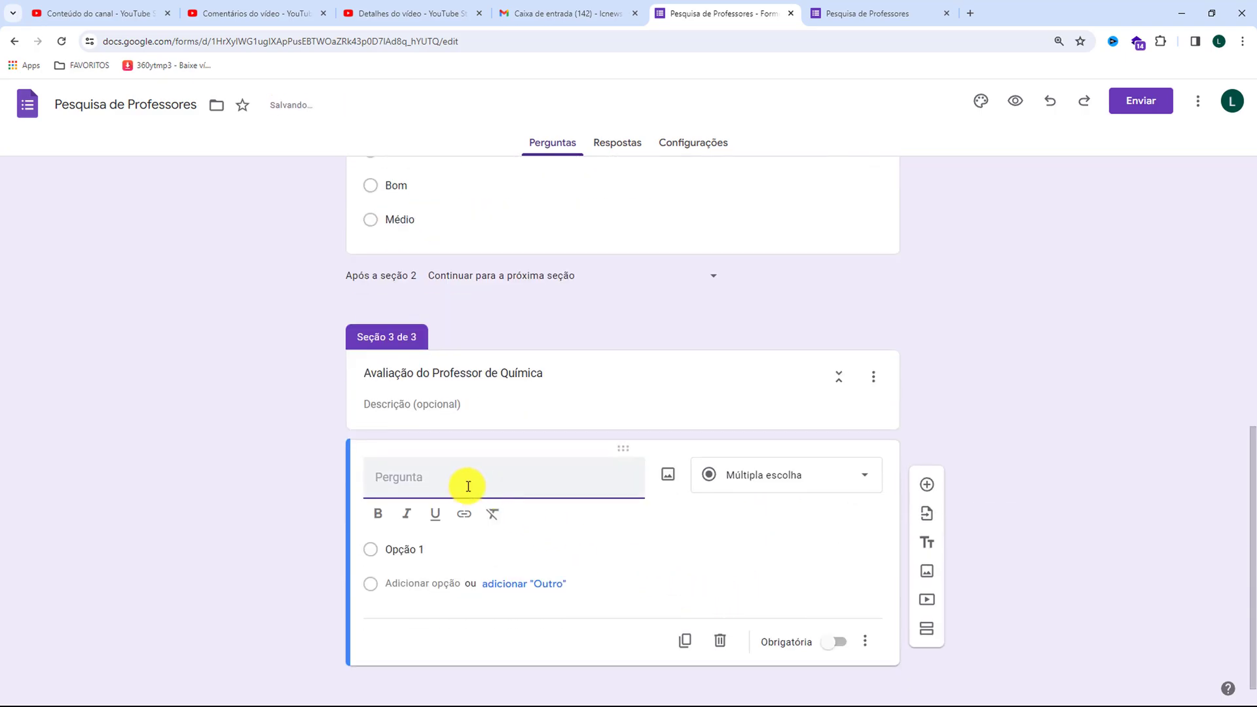
type("O que você acha das aulas do Professor de português?")
left_click_drag(485, 495, 376, 497)
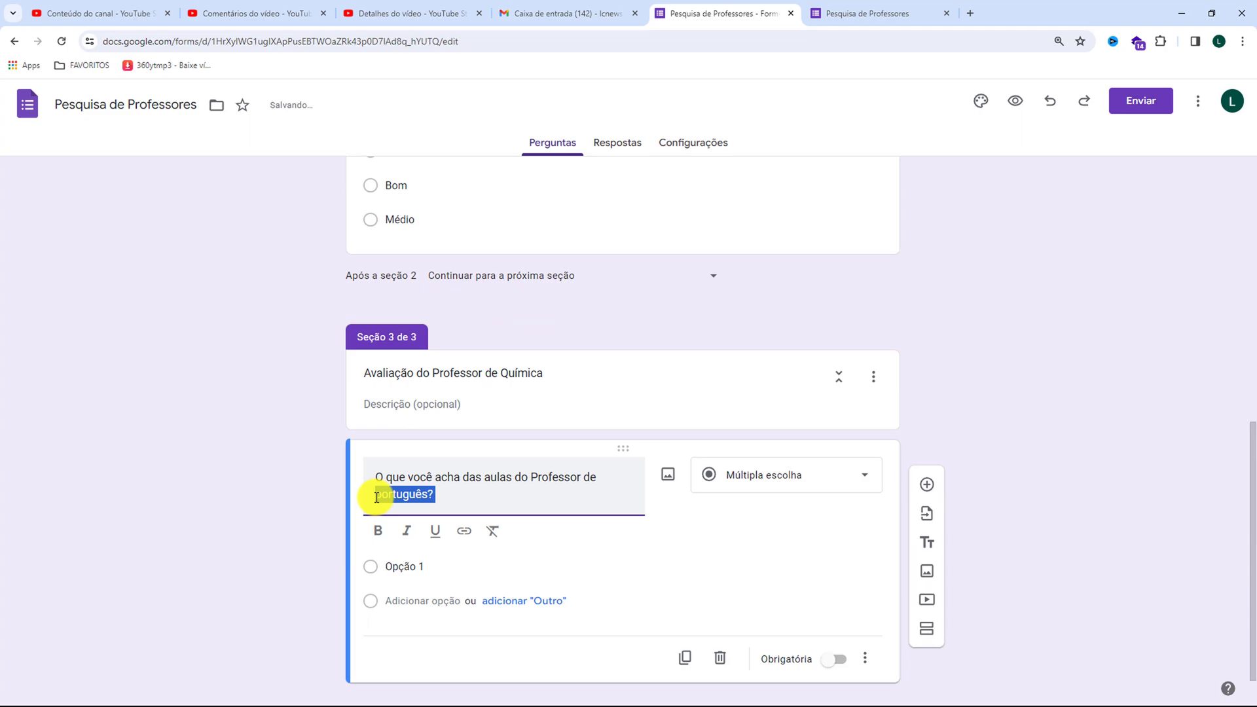
type("Química")
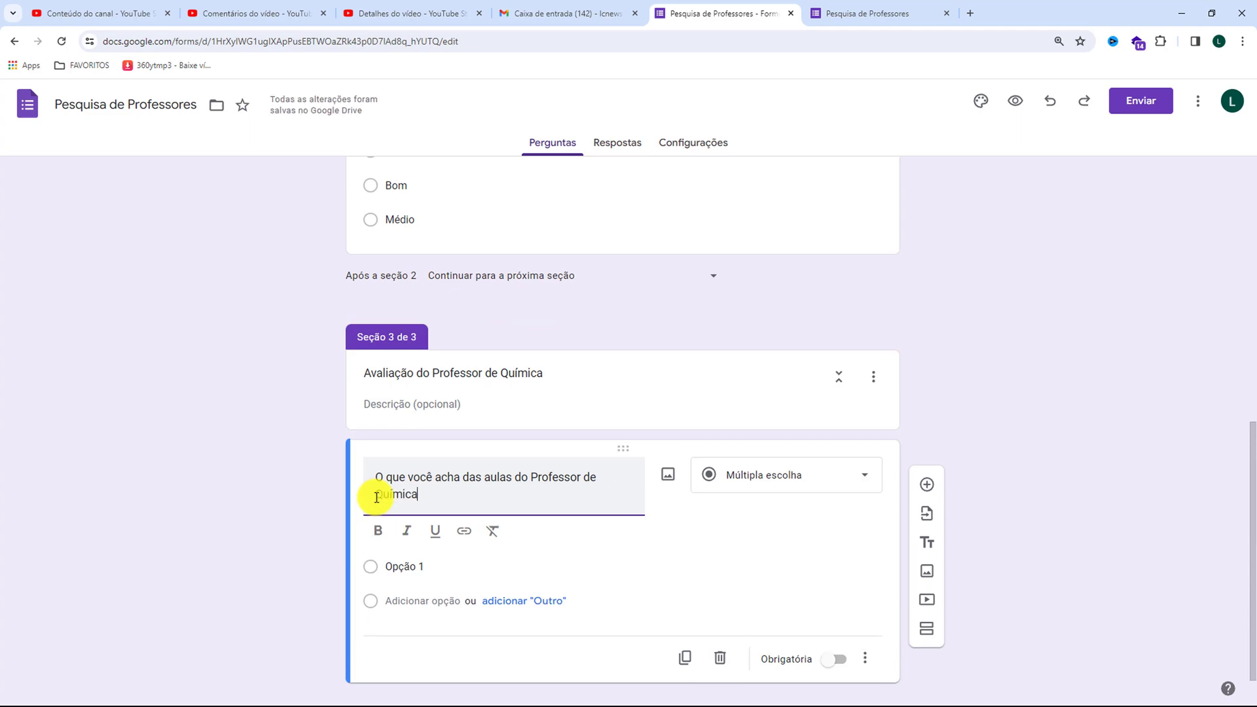
Give the Química teacher question the answer options Excelente, Bom and Médio
left_click(399, 566)
type("E")
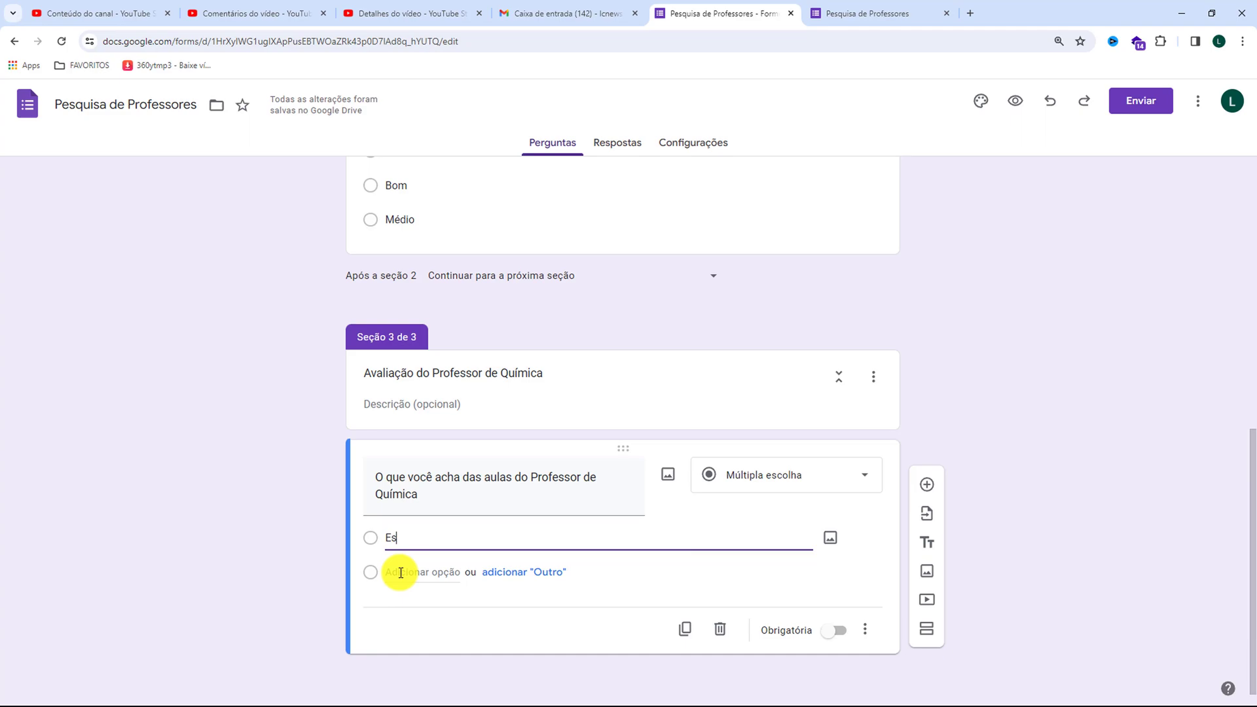
type("xcelente")
key("Return")
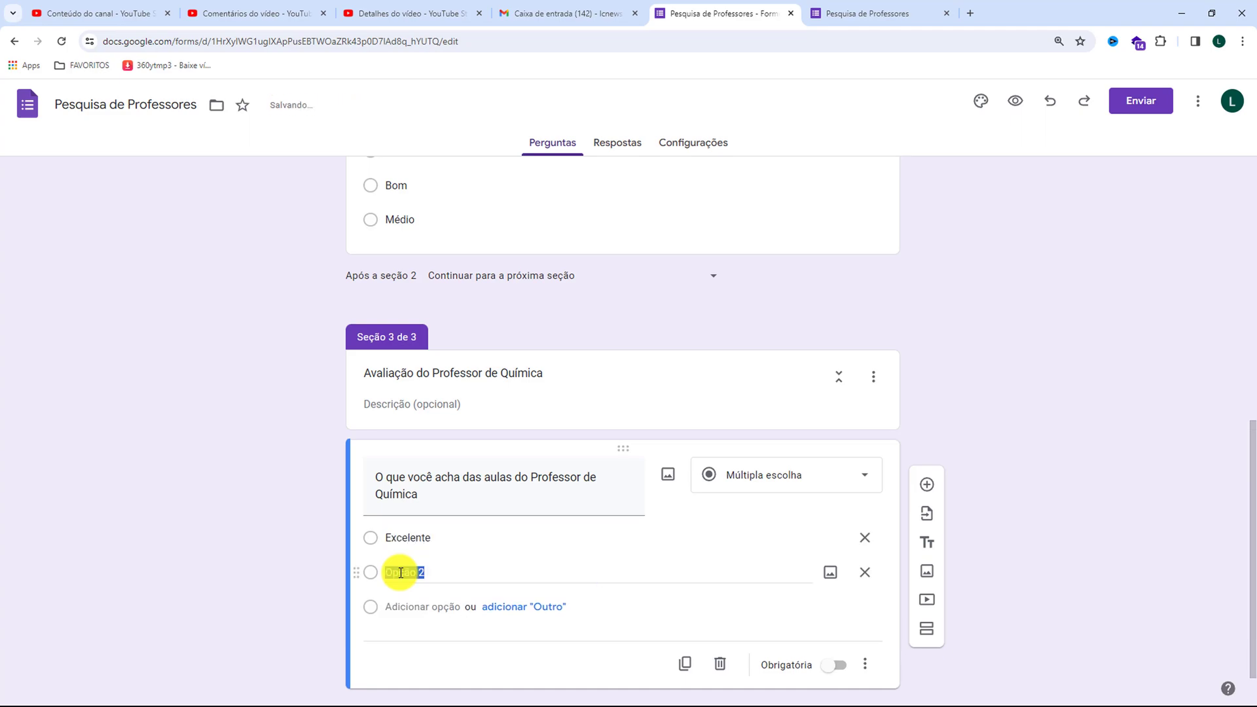
type("Bom")
key("Return")
type("Médio")
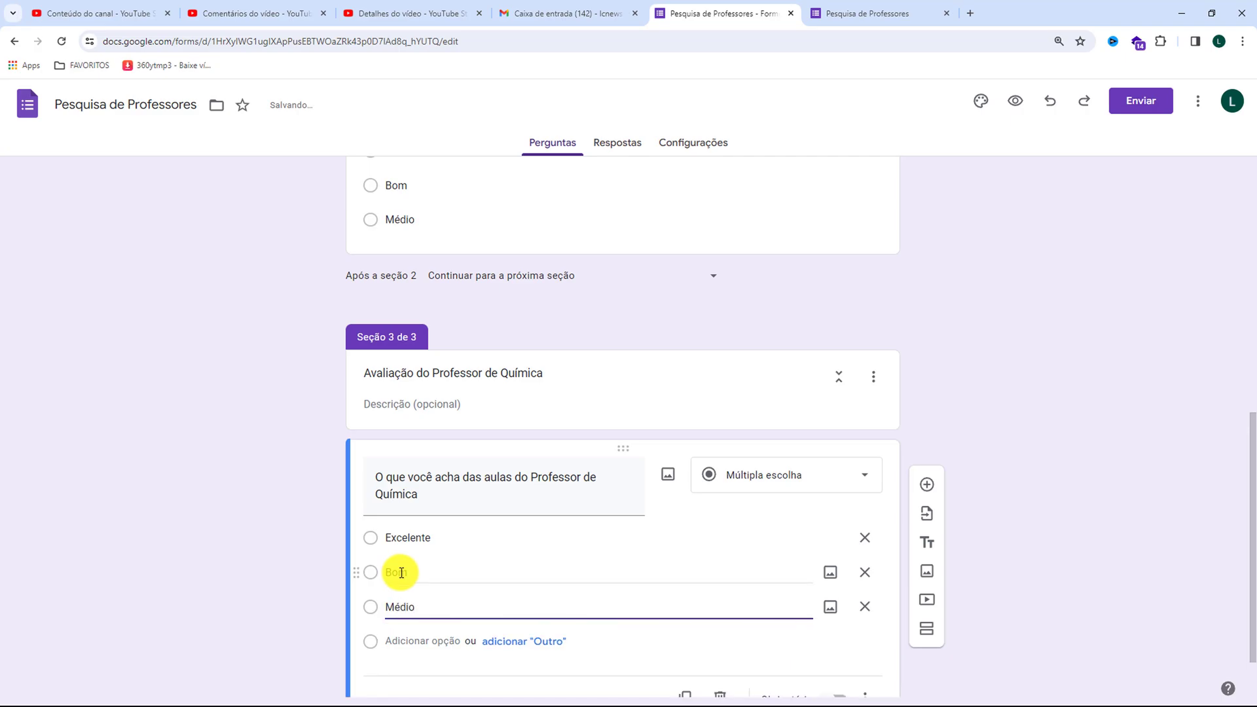
Preview the form, submit a test response with Bom for Matemática and Médio for Química, and return to the form editor
left_click(1016, 101)
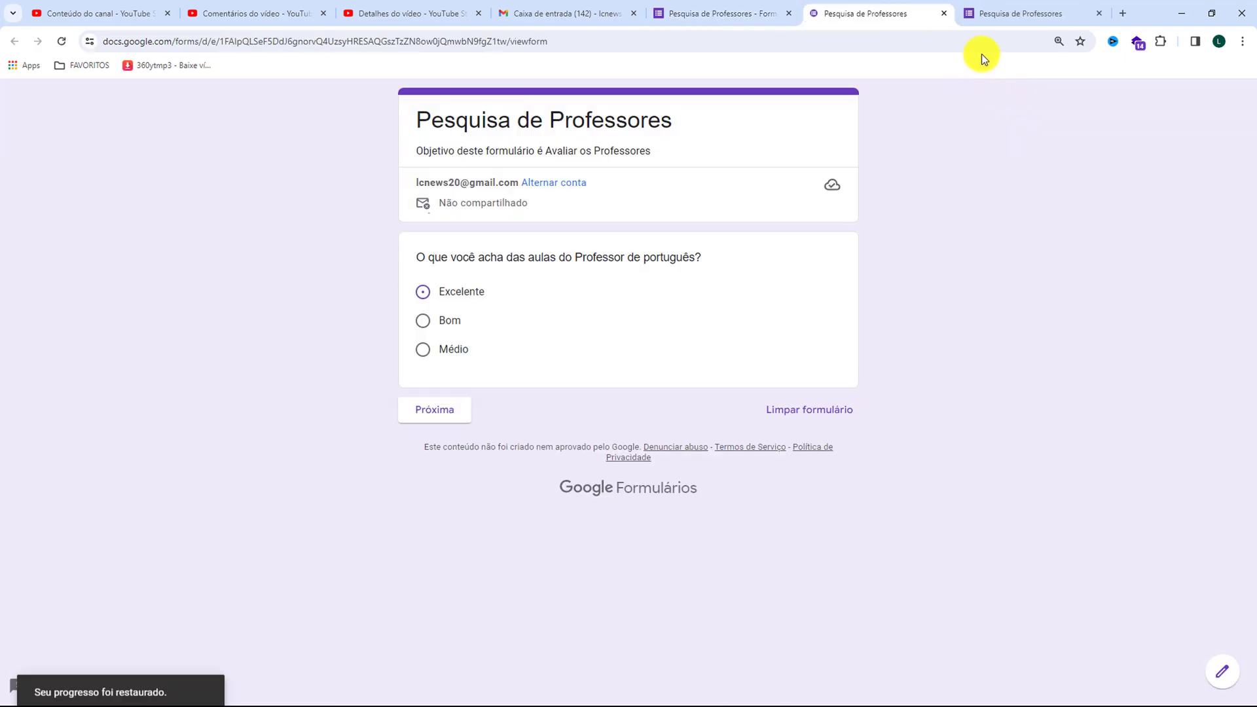
left_click(1099, 13)
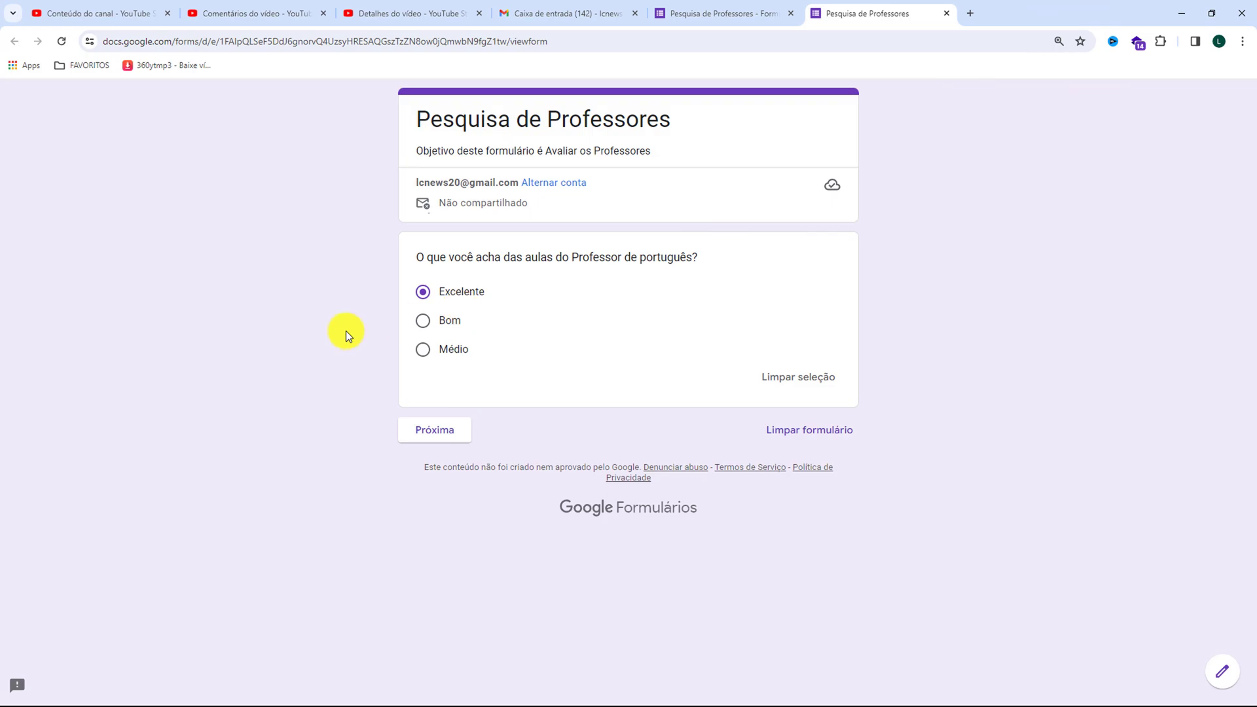
left_click(422, 429)
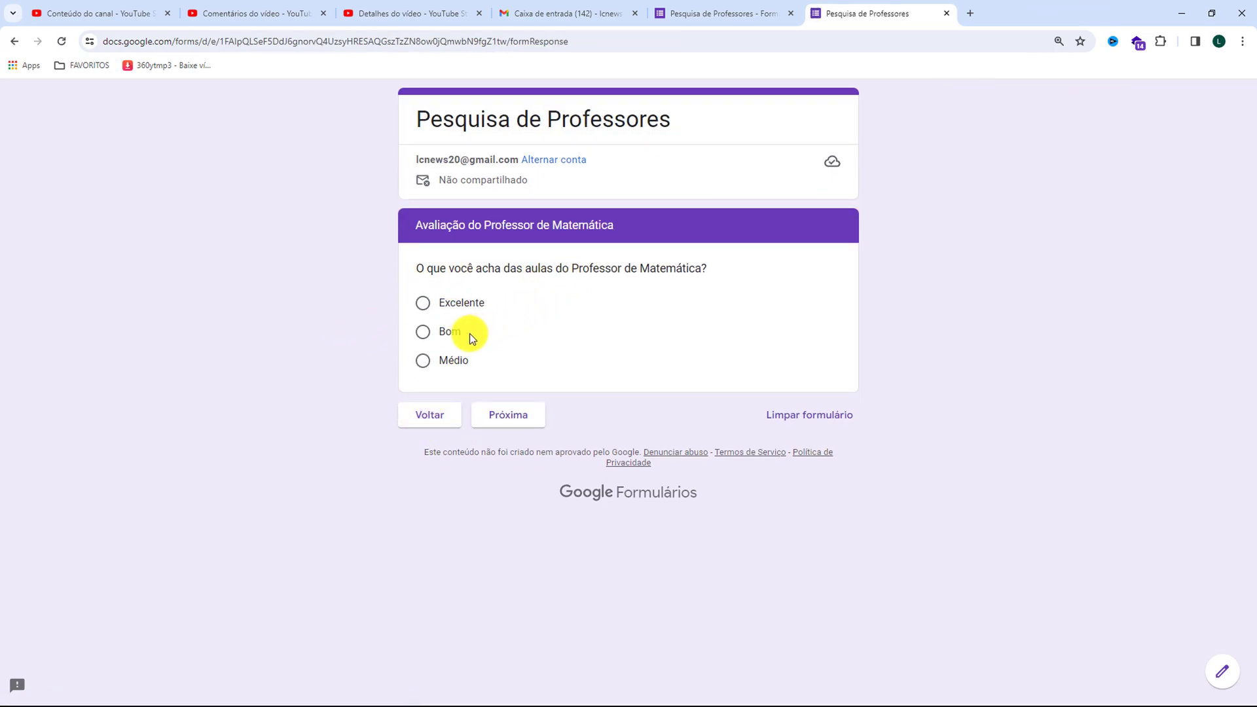
left_click(425, 332)
left_click(499, 438)
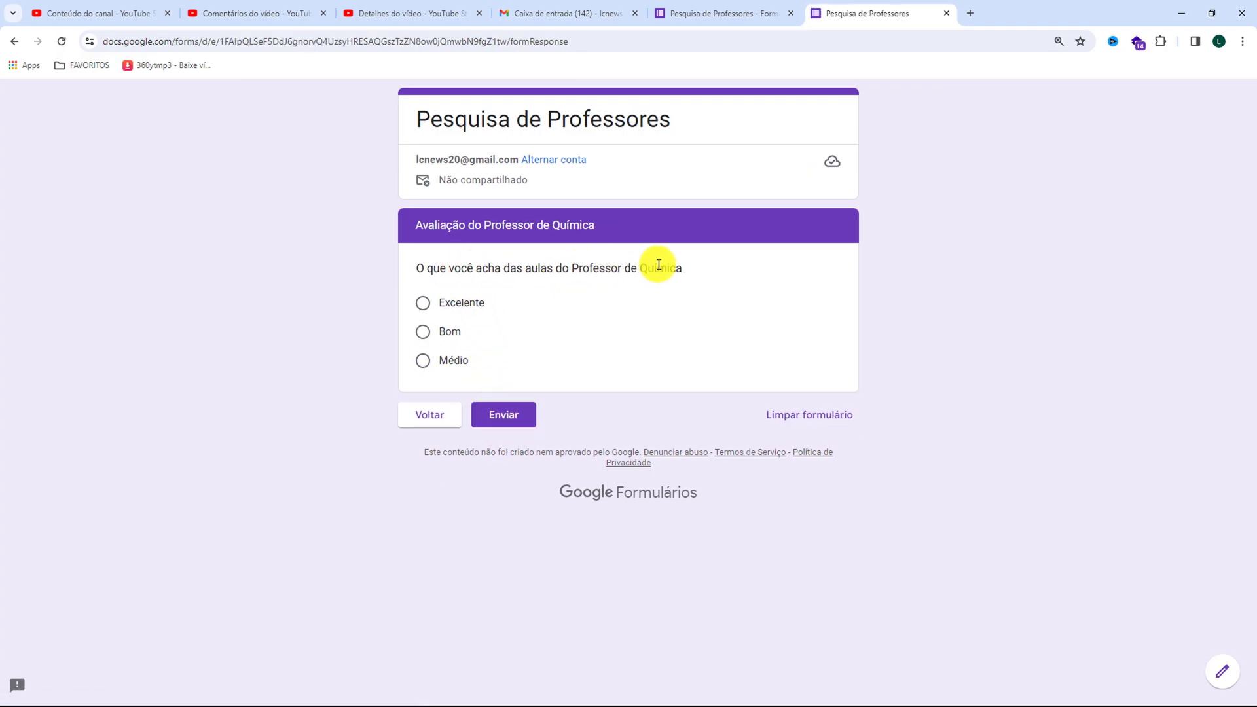
left_click(426, 361)
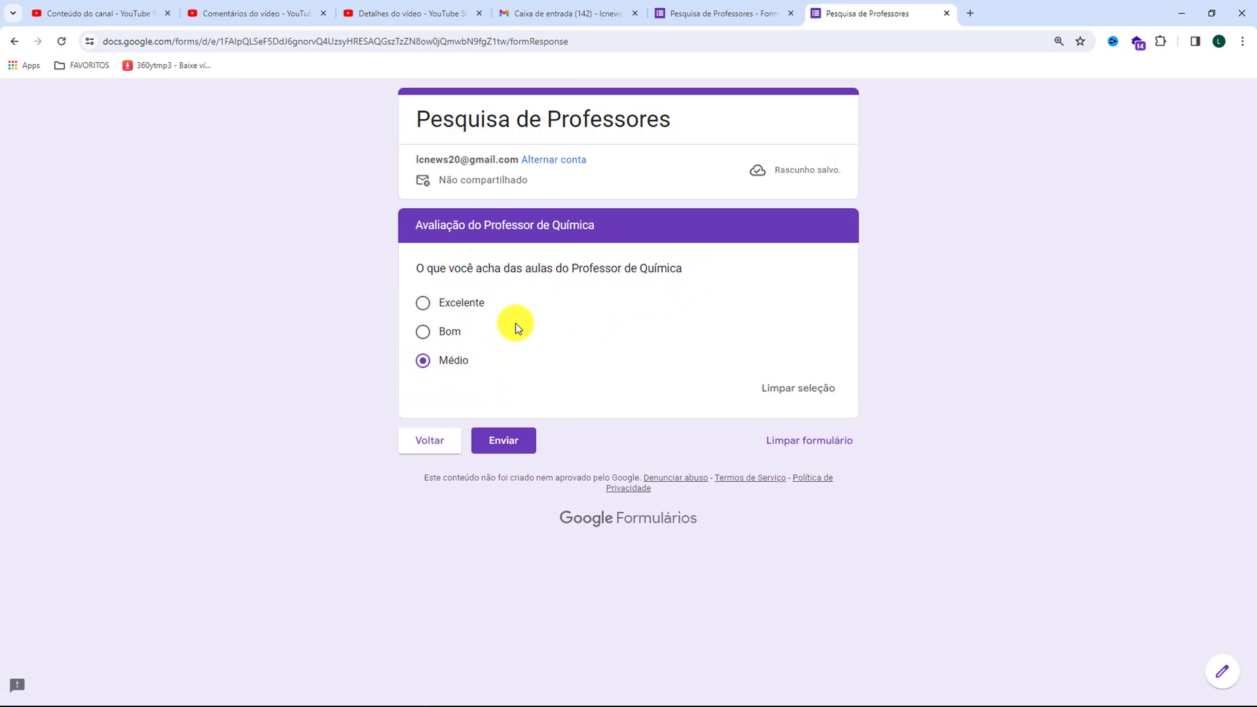
left_click(508, 443)
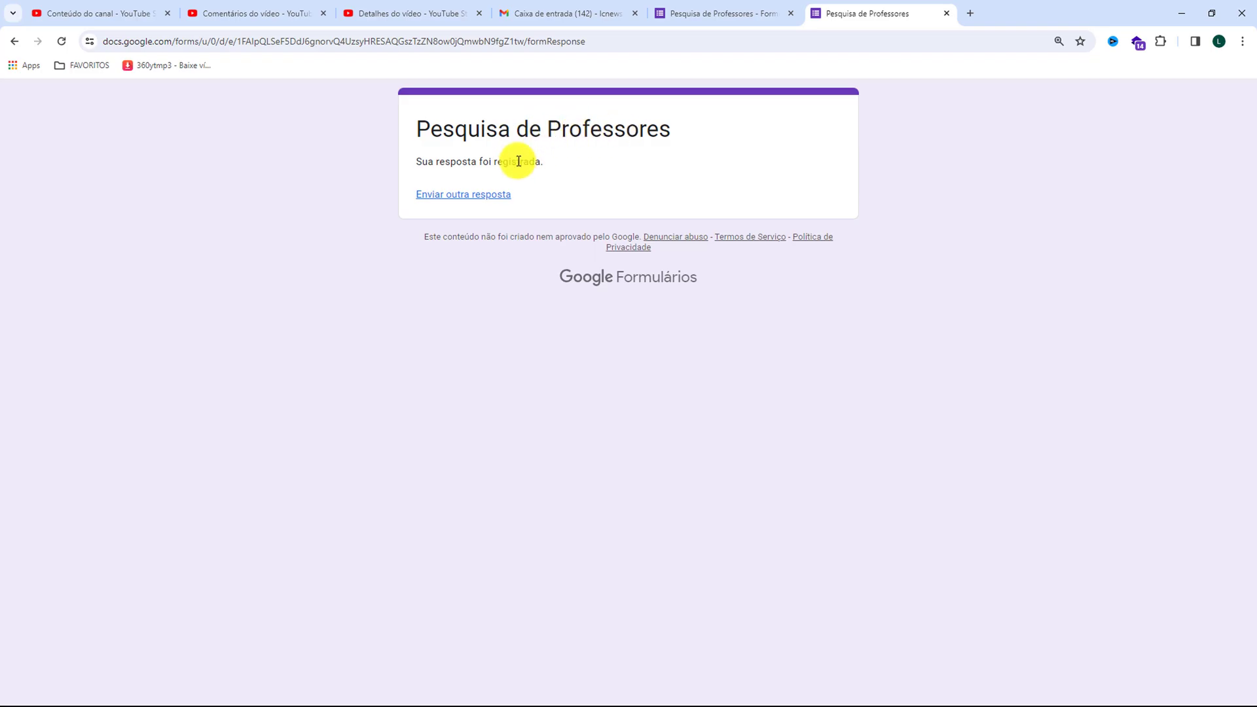
left_click(695, 16)
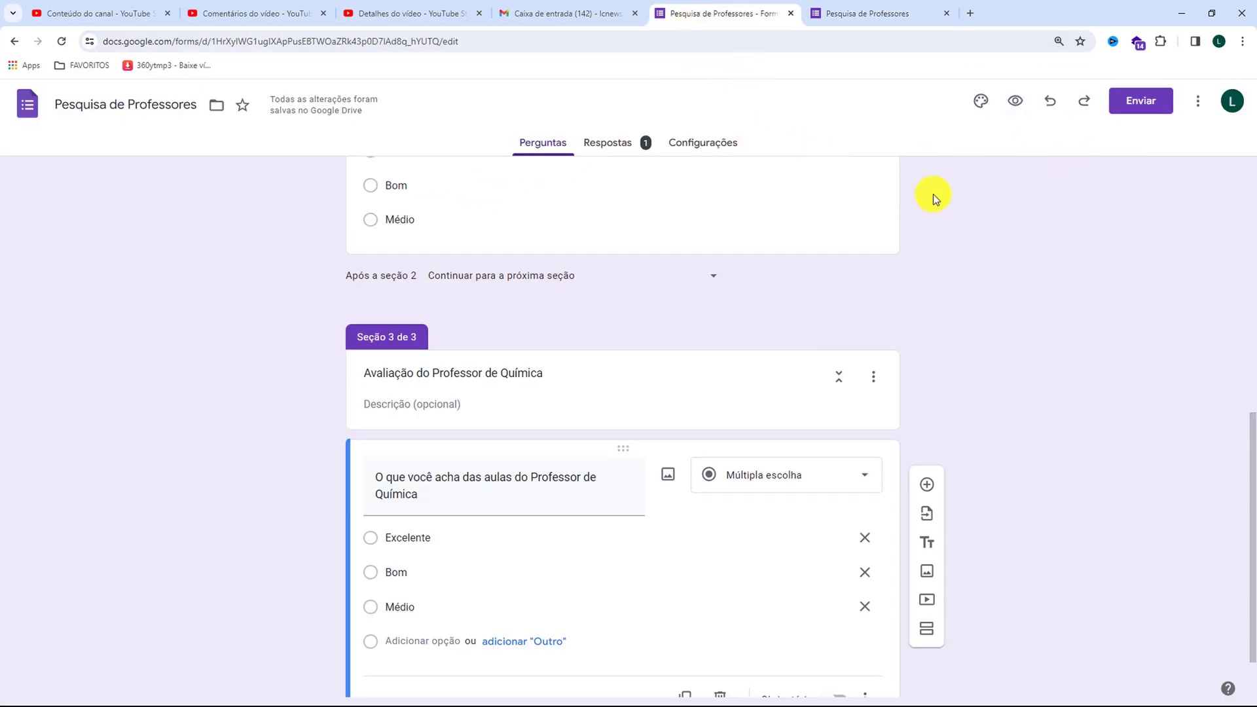
Generate a shortened sharing link for the form and copy it
scroll(662, 338, "up", 15)
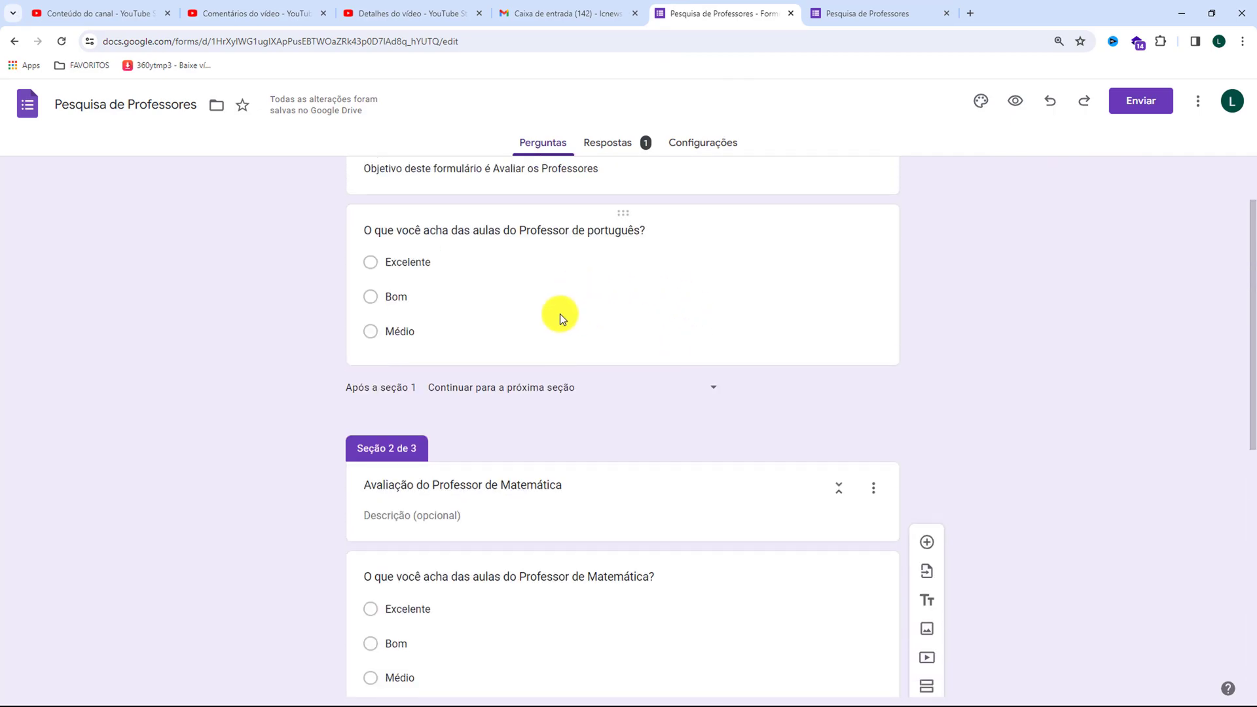
left_click(1135, 106)
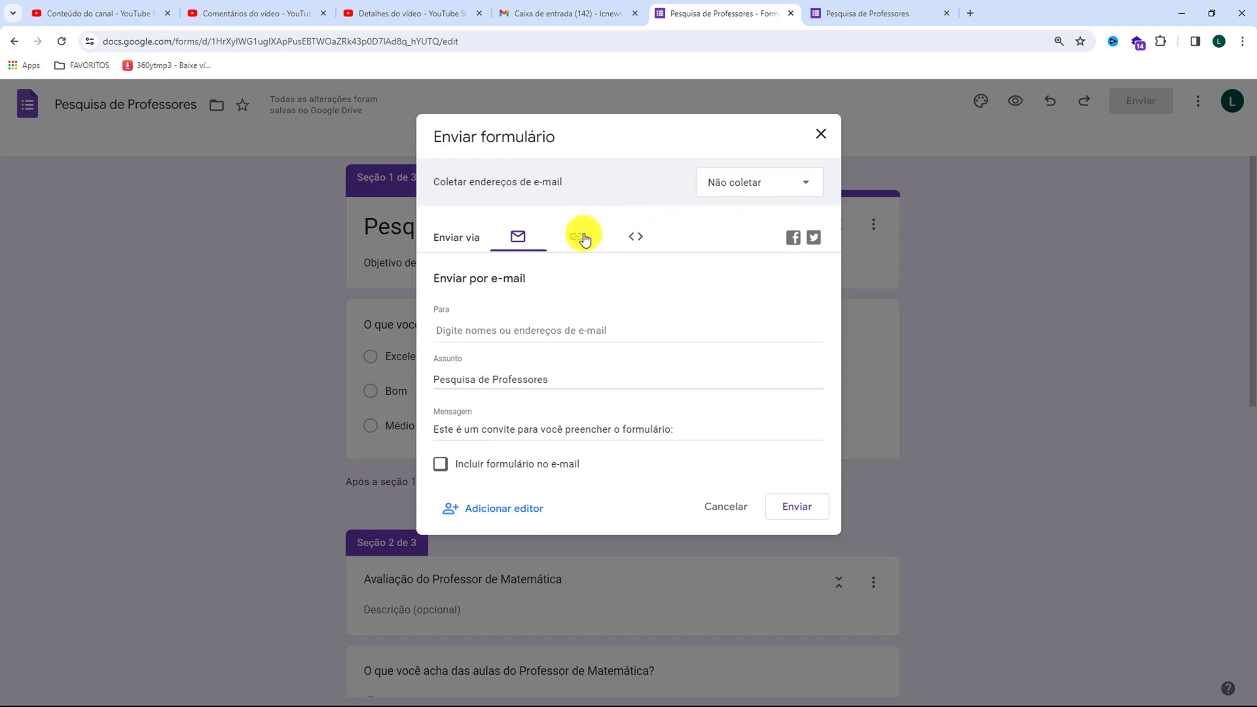
left_click(582, 237)
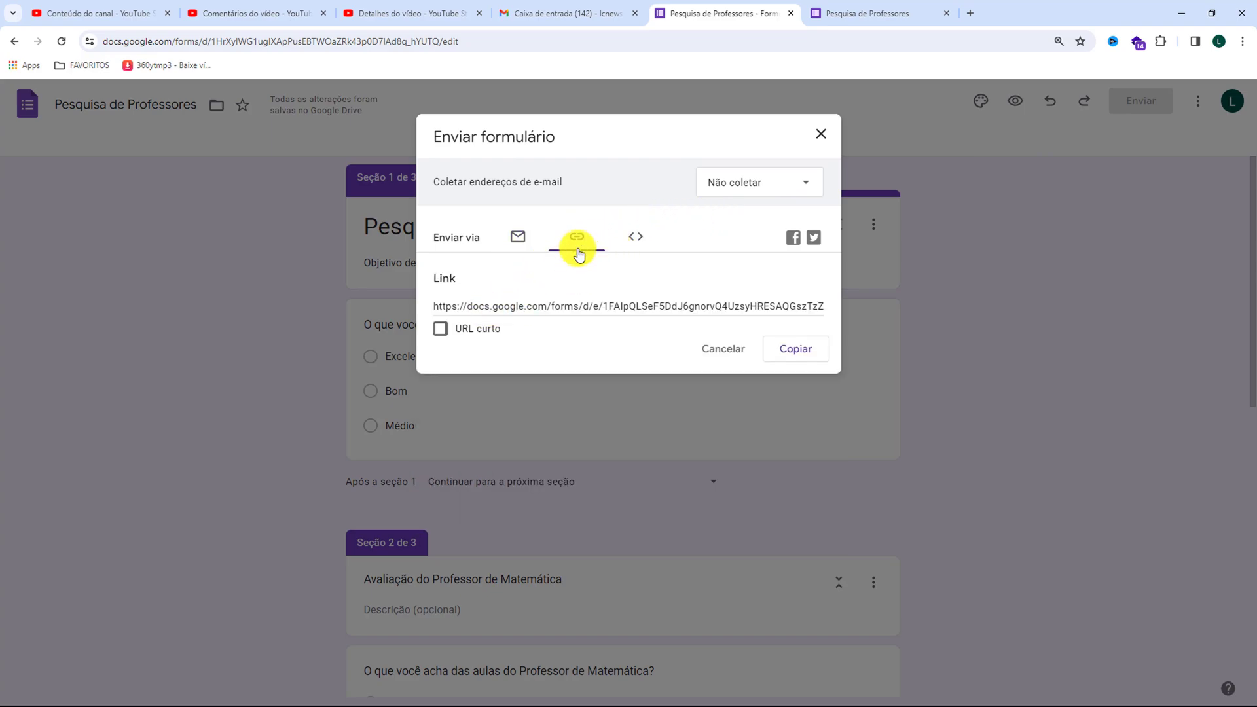
left_click(443, 328)
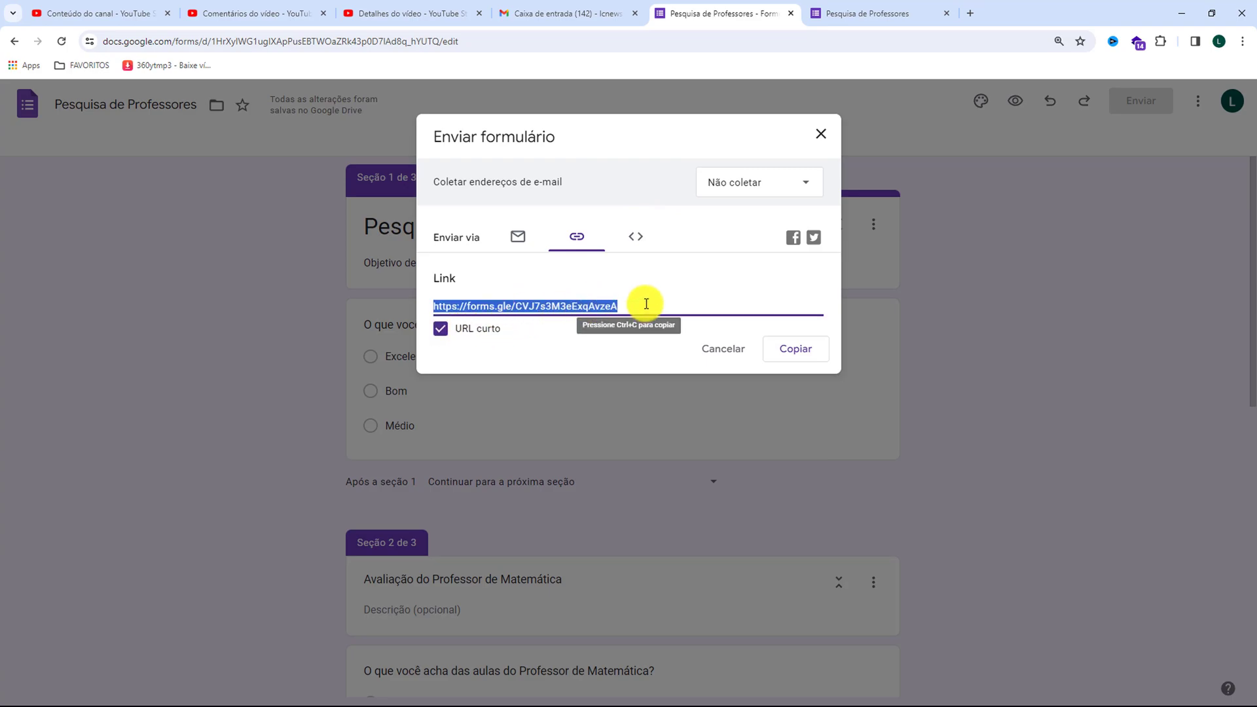
key("ctrl+c")
Open the copied form link in a new incognito window
key("ctrl+shift+n")
key("ctrl+v")
key("Return")
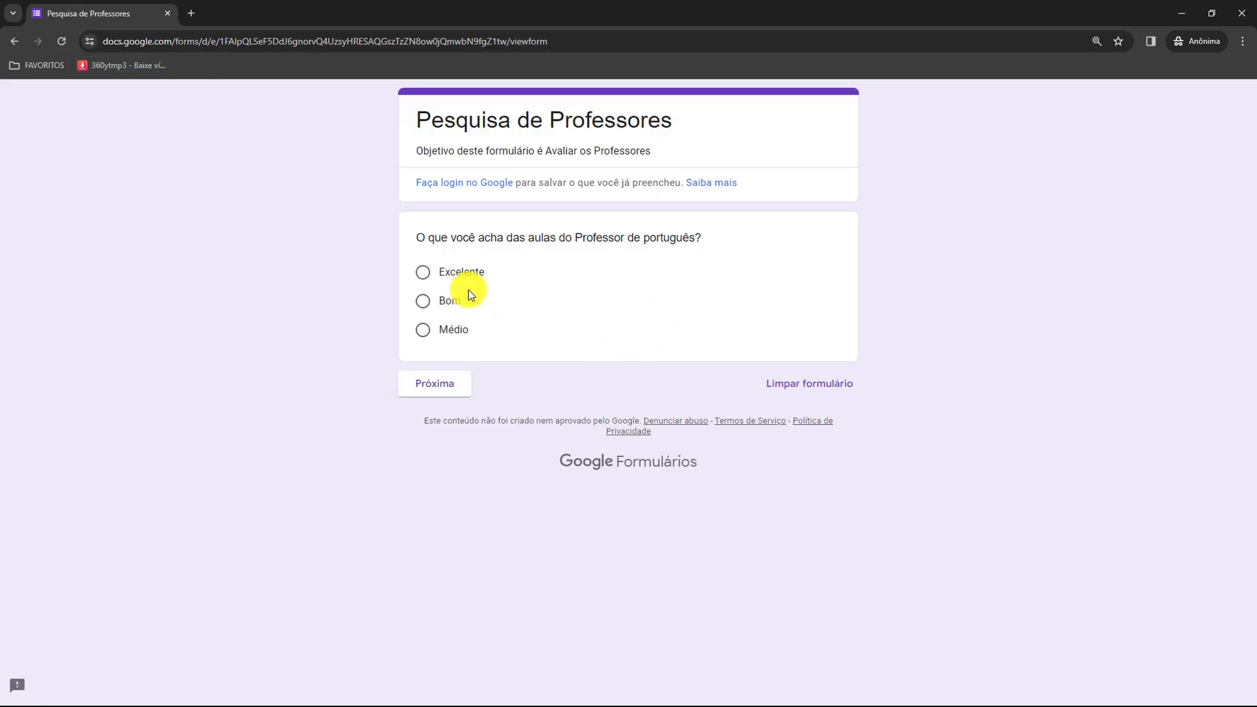
Submit a response with Excelente for Portuguese, Bom for Matemática and Médio for Química, and close the incognito window
left_click(422, 272)
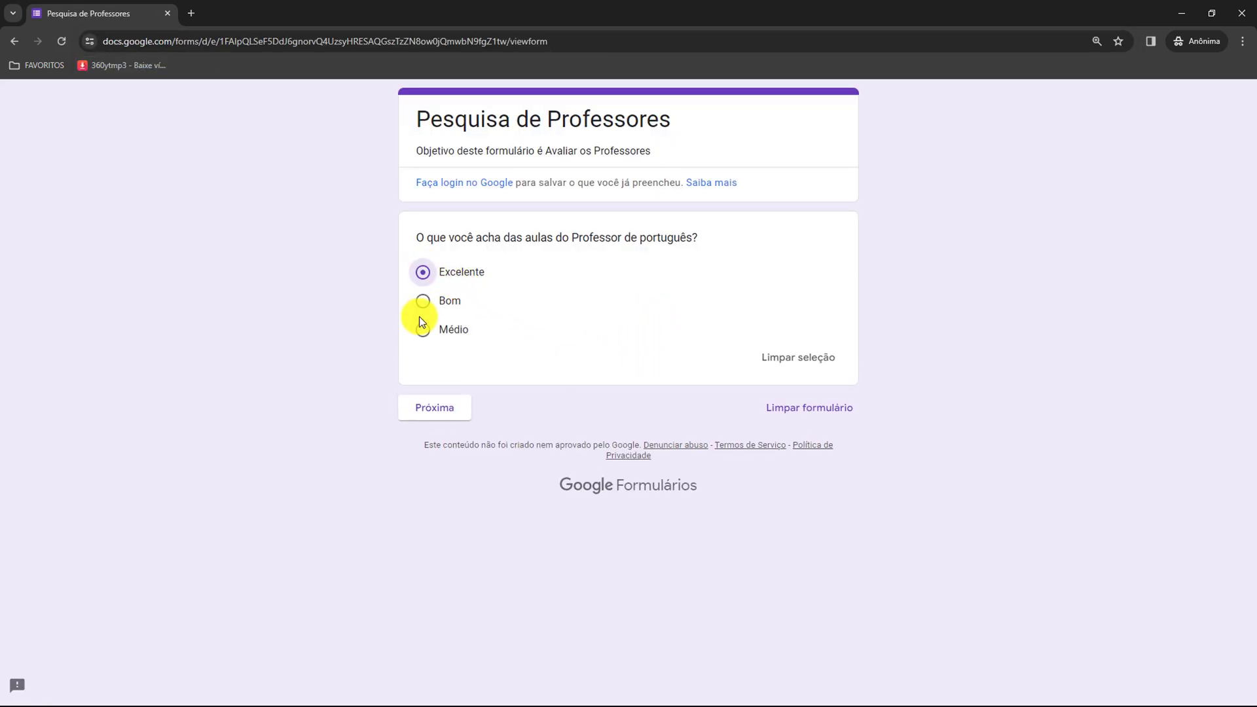
left_click(432, 408)
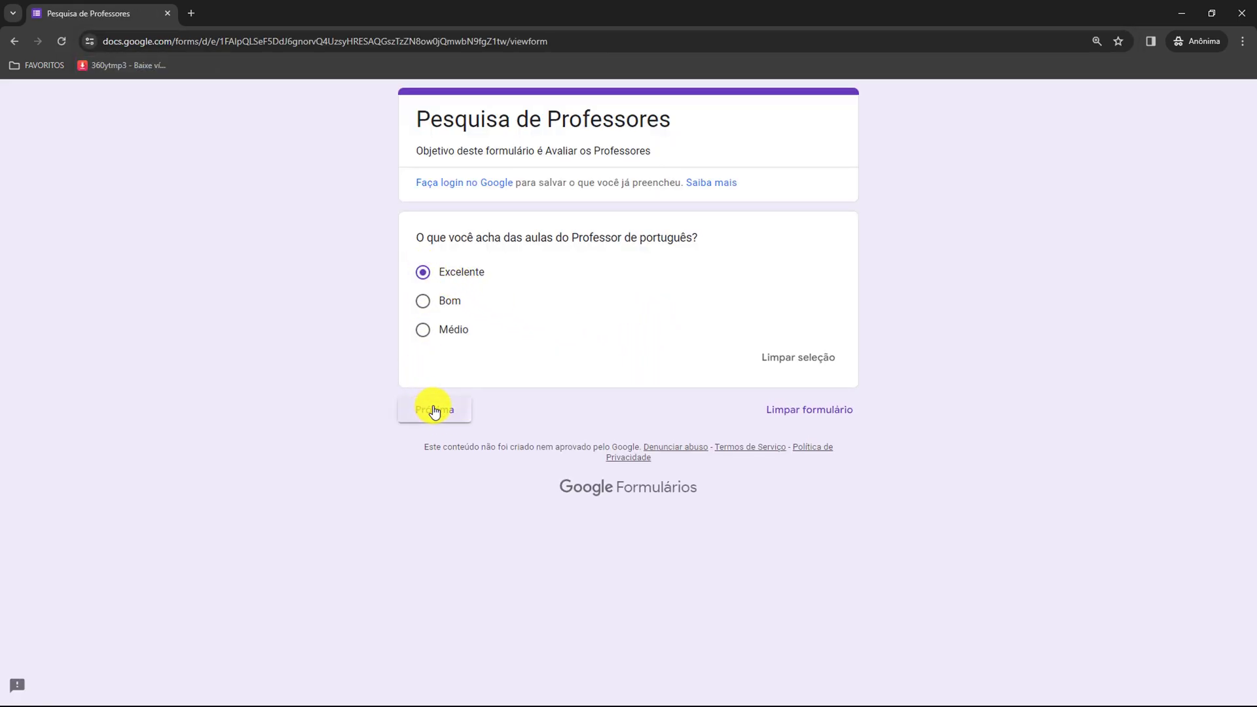
left_click(423, 312)
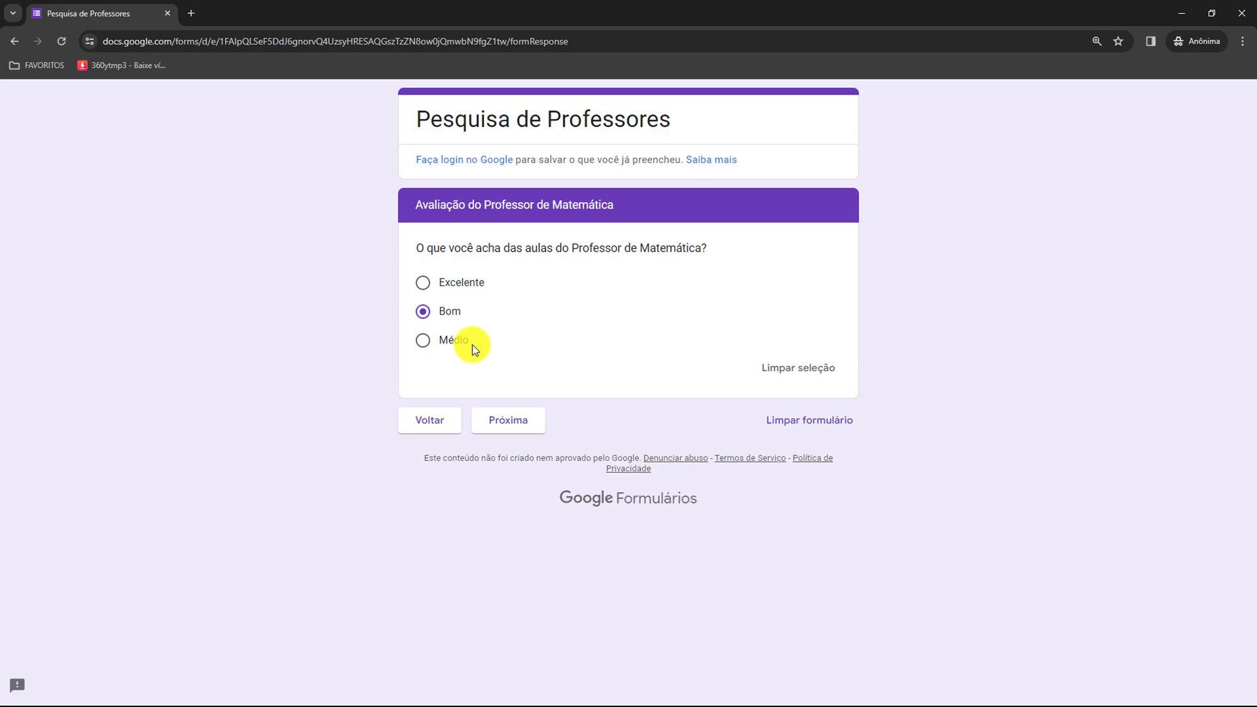
left_click(423, 340)
left_click(502, 426)
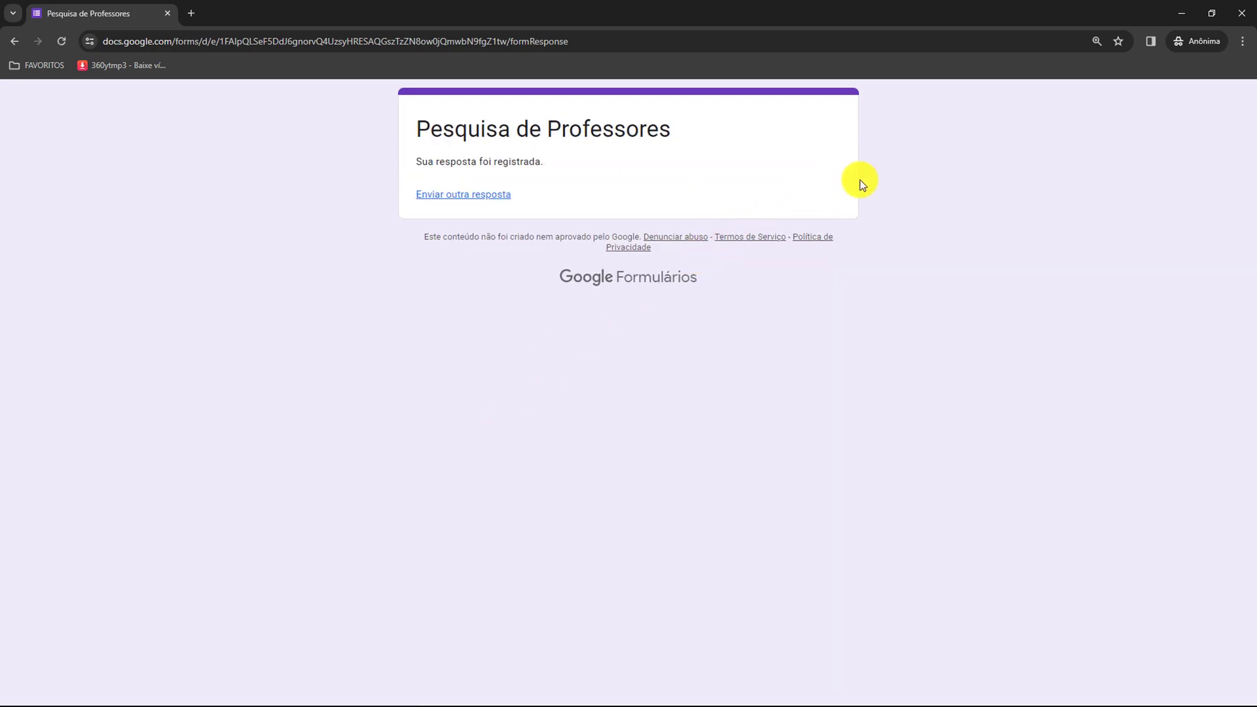
left_click(1244, 10)
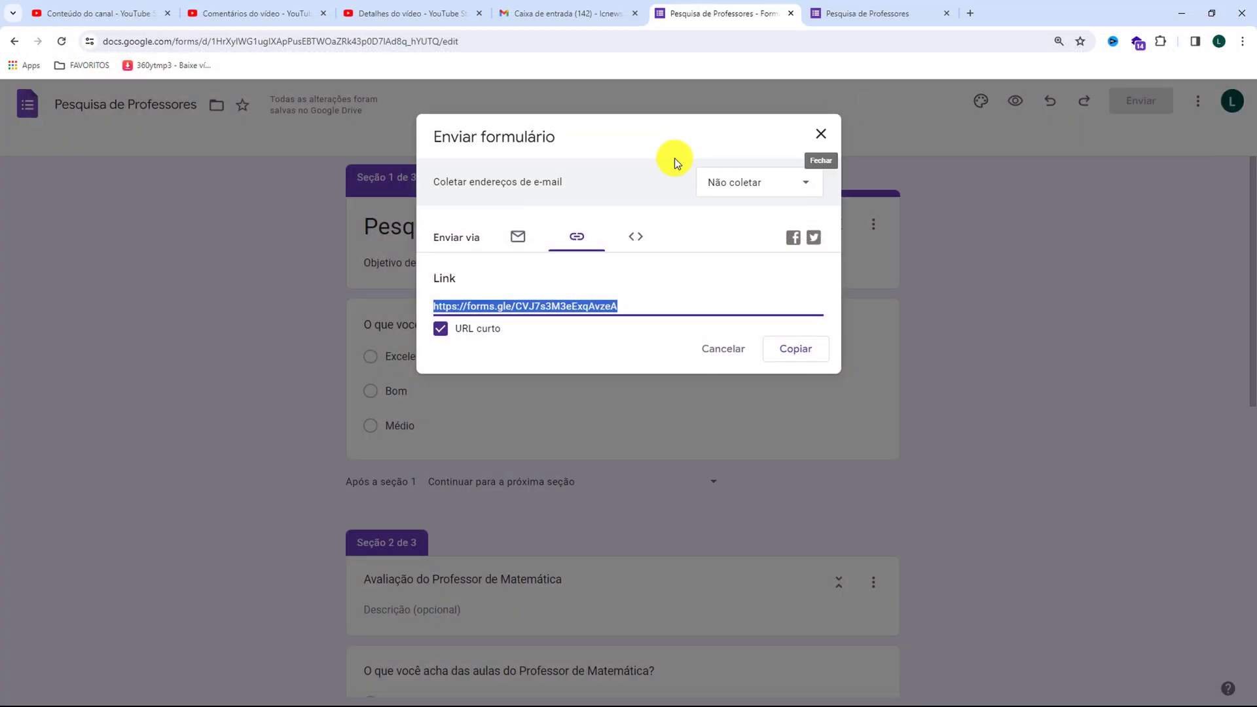
Close the form sharing dialog and review the response summary charts for Portuguese, Matemática and Química
left_click(814, 131)
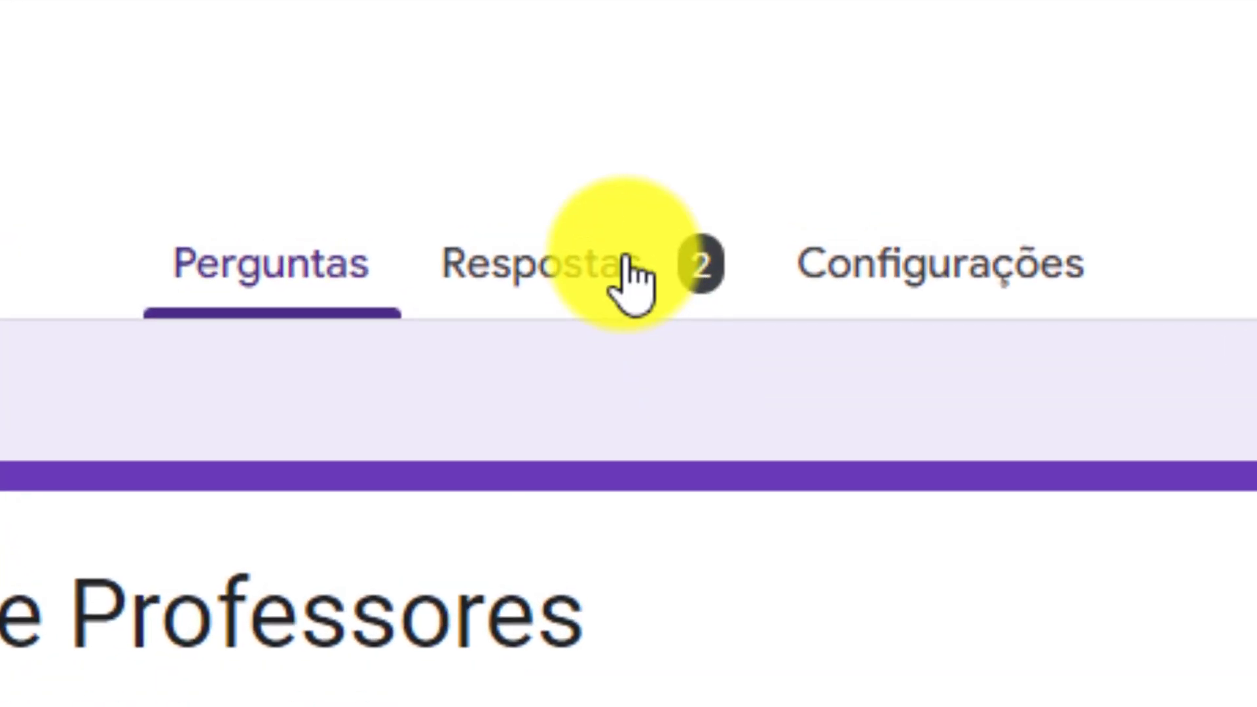
left_click(537, 265)
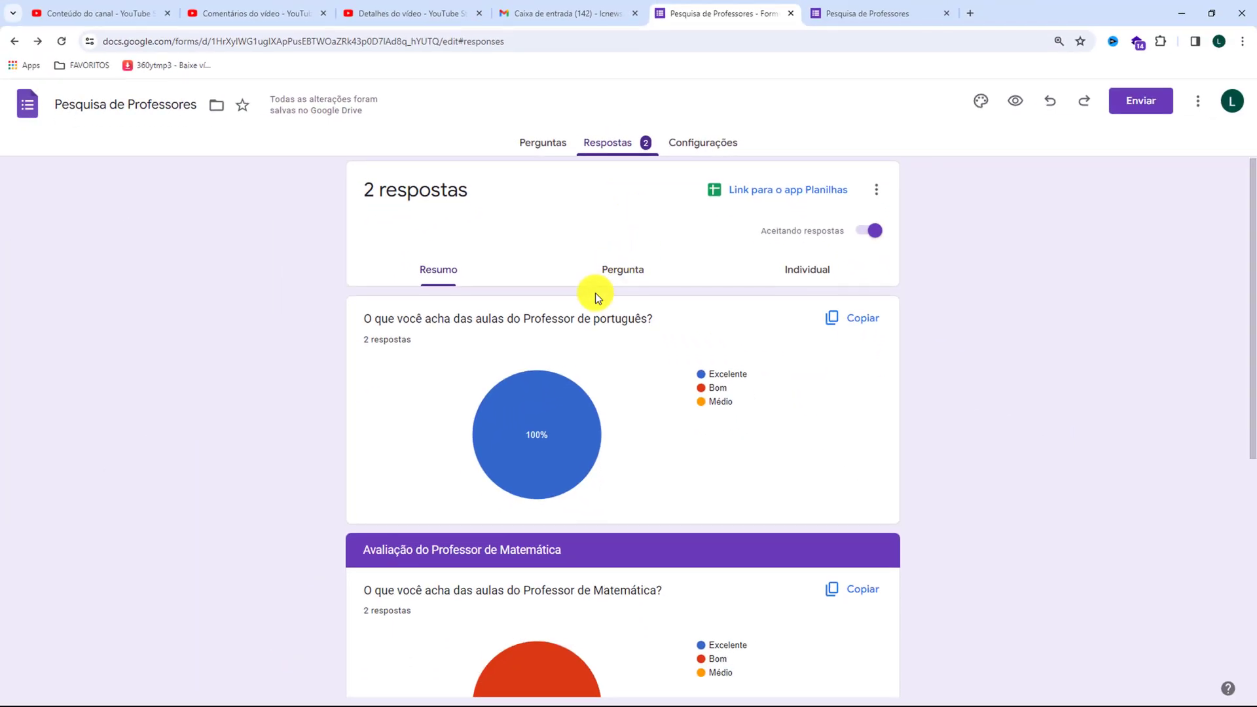
scroll(595, 293, "down", 3)
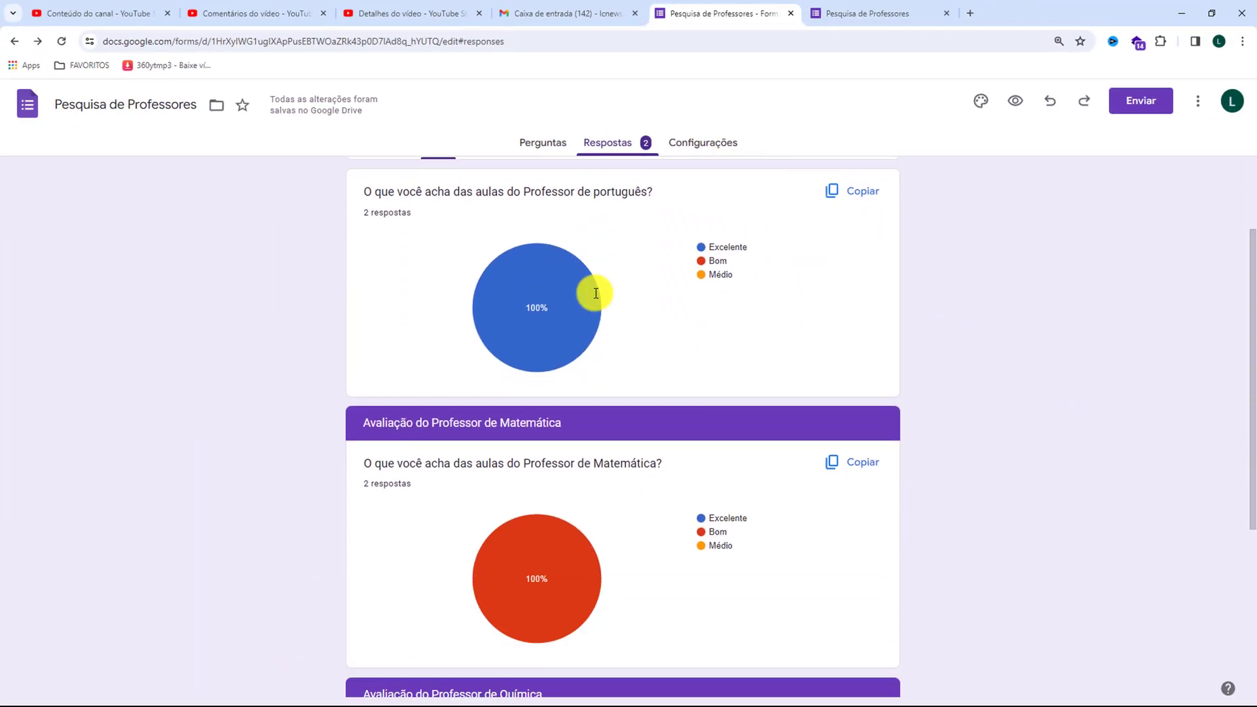
scroll(874, 335, "down", 4)
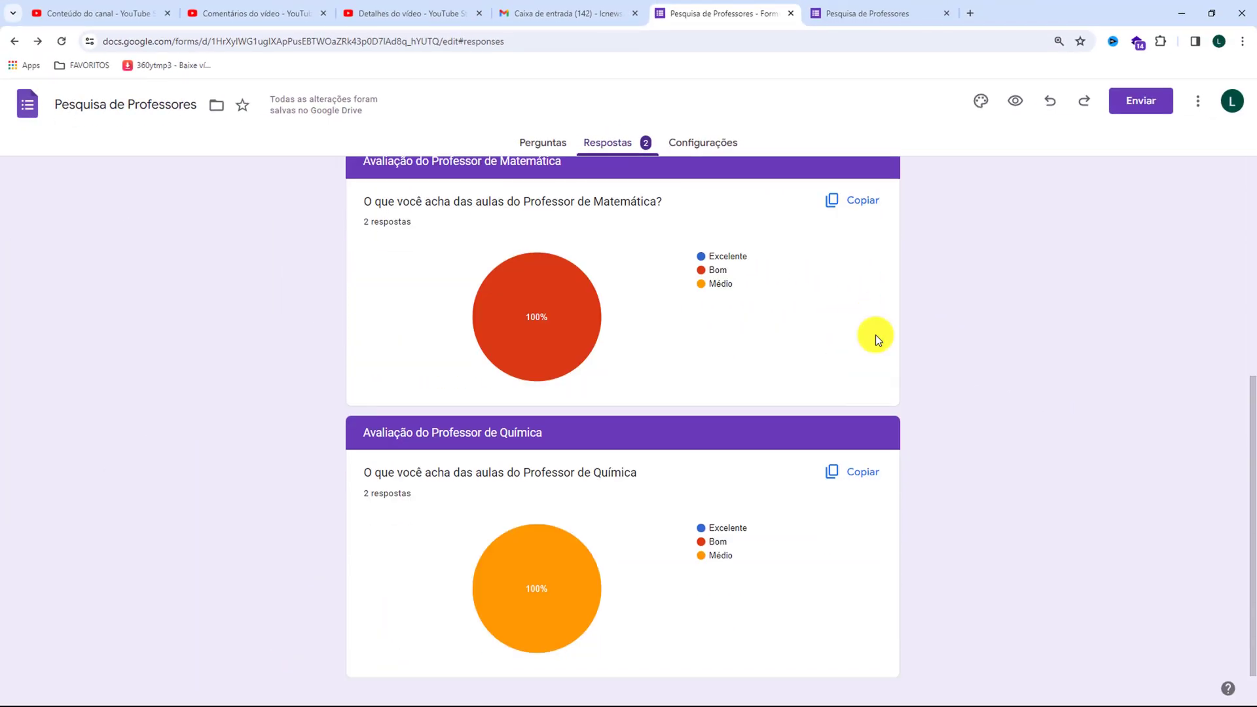
scroll(876, 335, "down", 1)
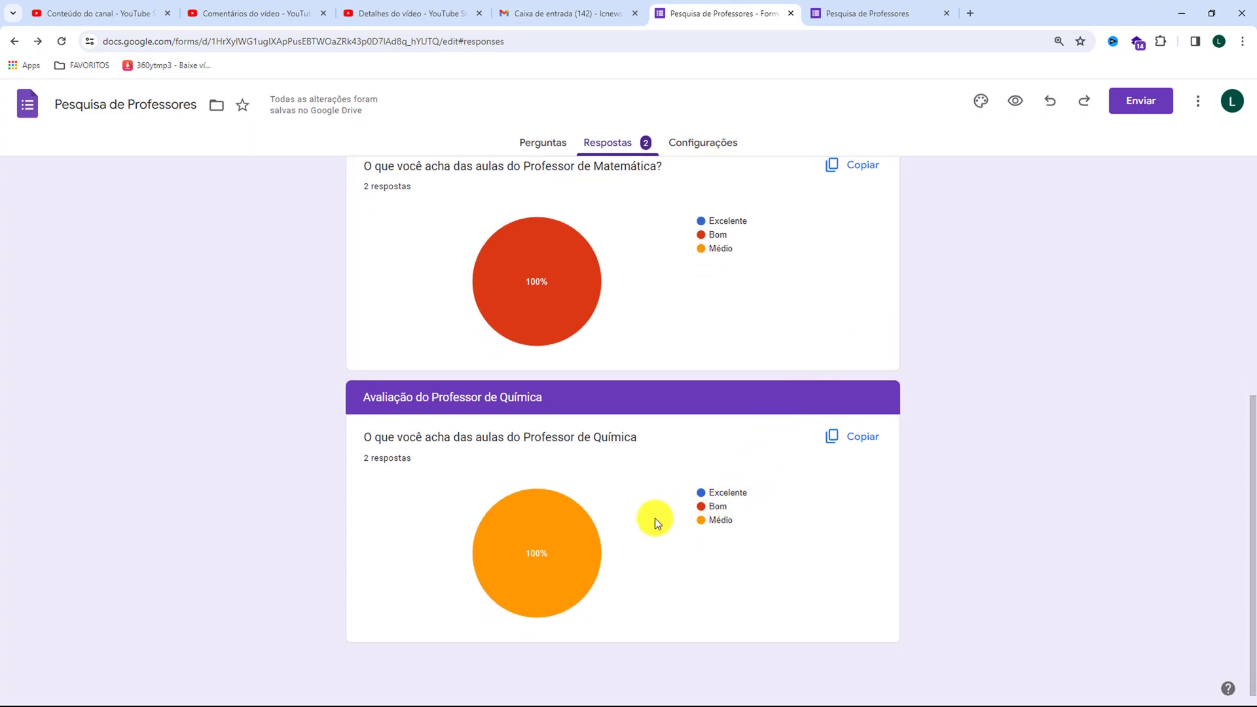
scroll(615, 544, "up", 5)
scroll(619, 543, "up", 1)
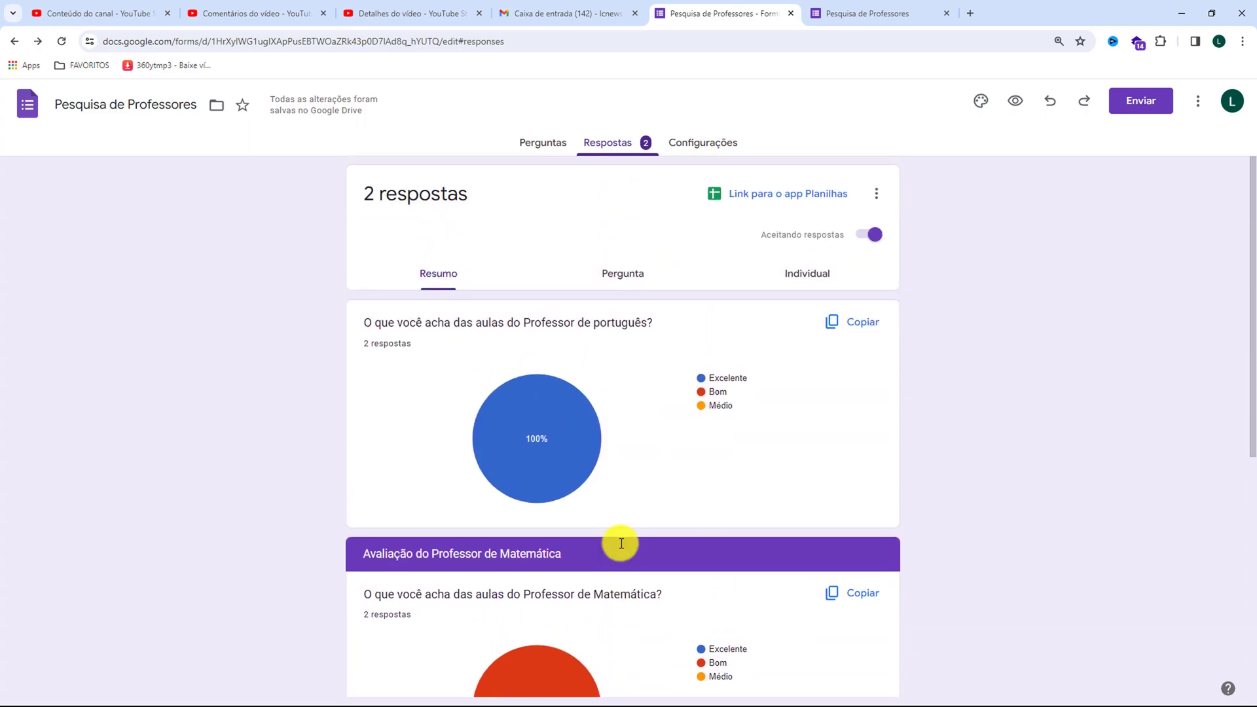
Link the form responses to a new spreadsheet, "Pesquisa de Professores (respostas)", and check the first response's answer for each subject
left_click(766, 199)
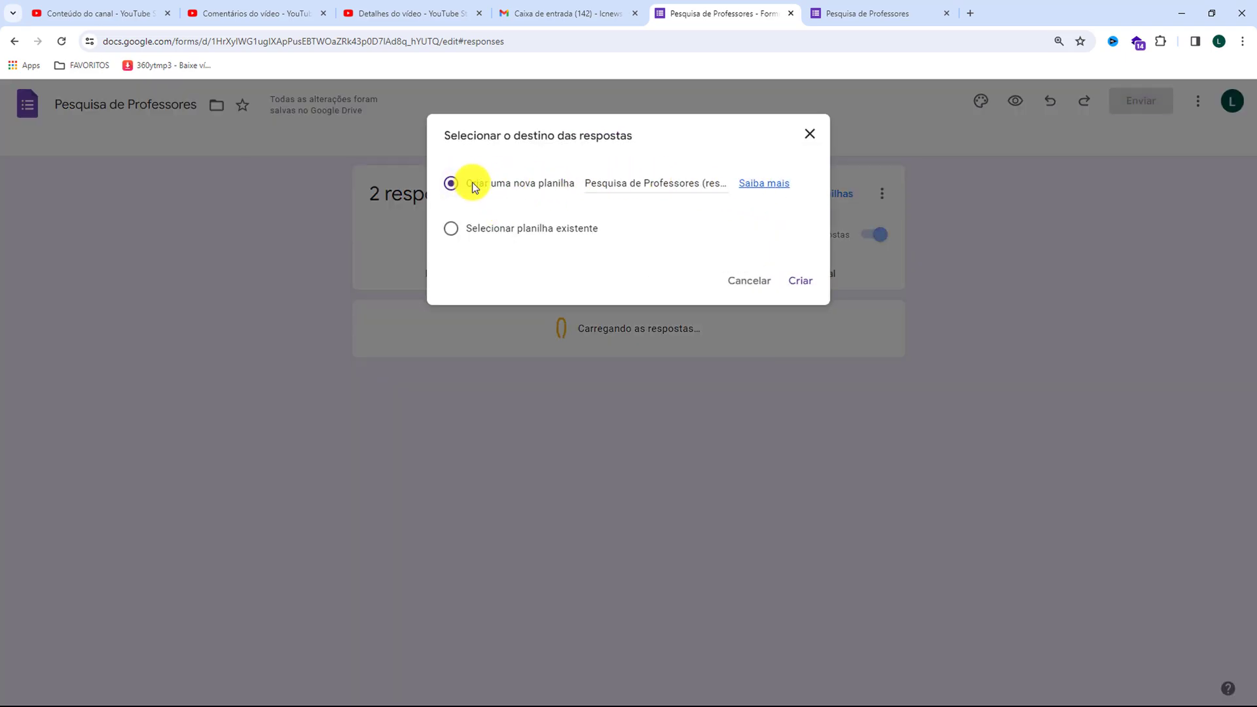
left_click(801, 285)
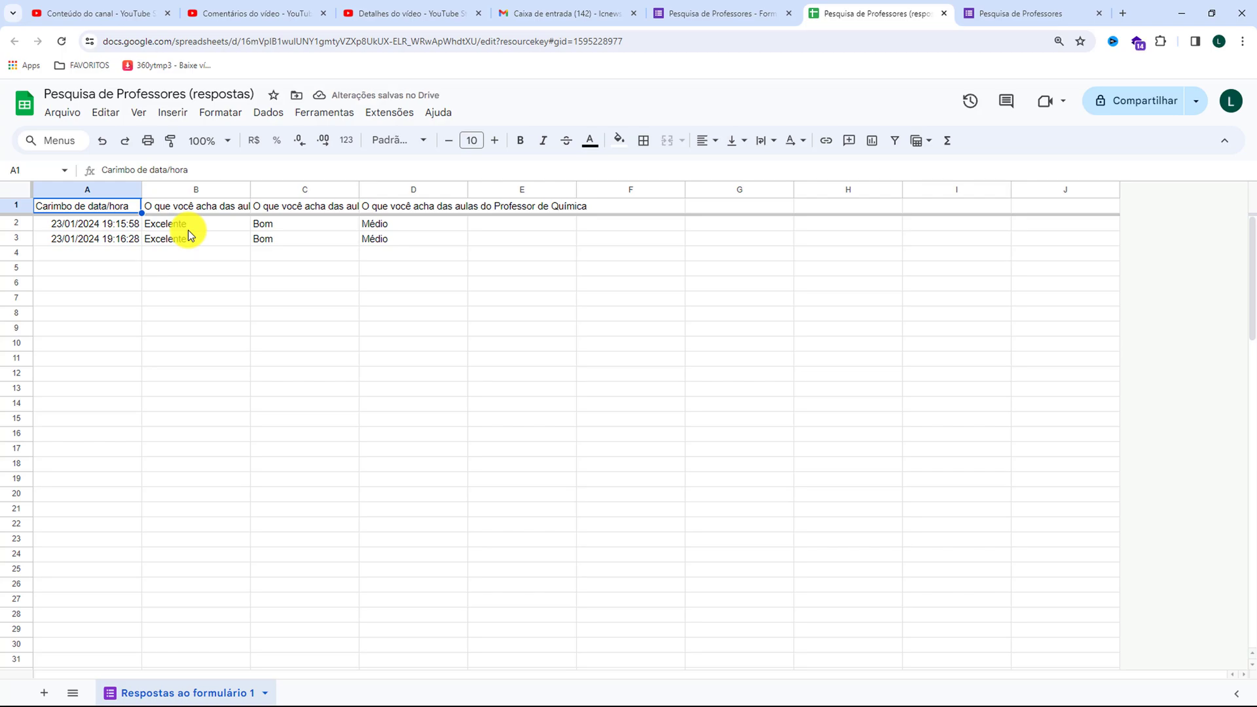
left_click(192, 223)
left_click(327, 224)
left_click(481, 229)
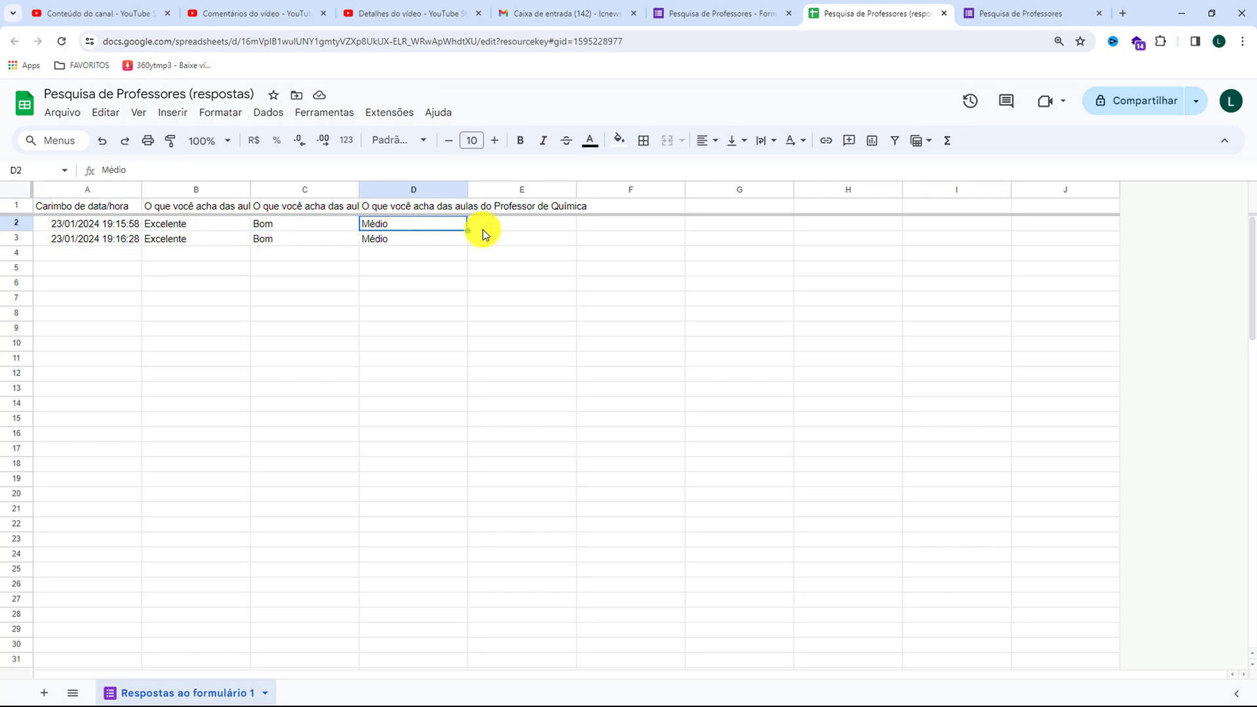
left_click(513, 226)
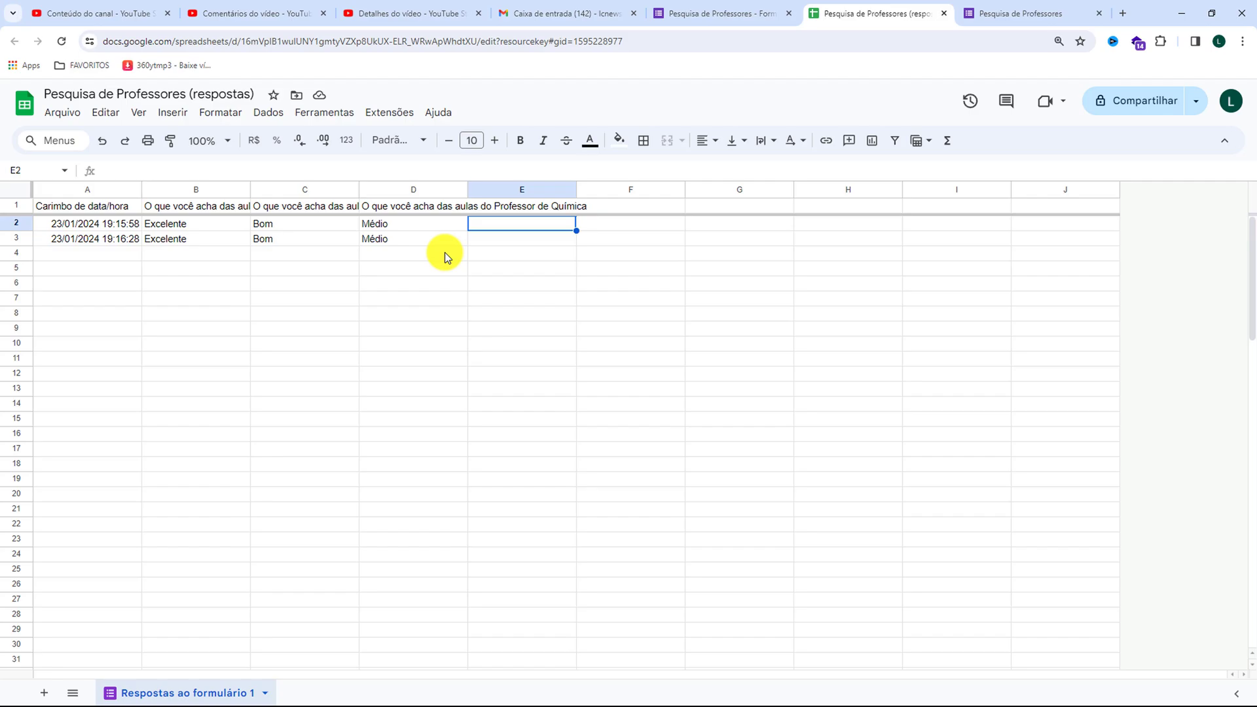
Return to the form's questions and review all three sections through the Química question
left_click(692, 14)
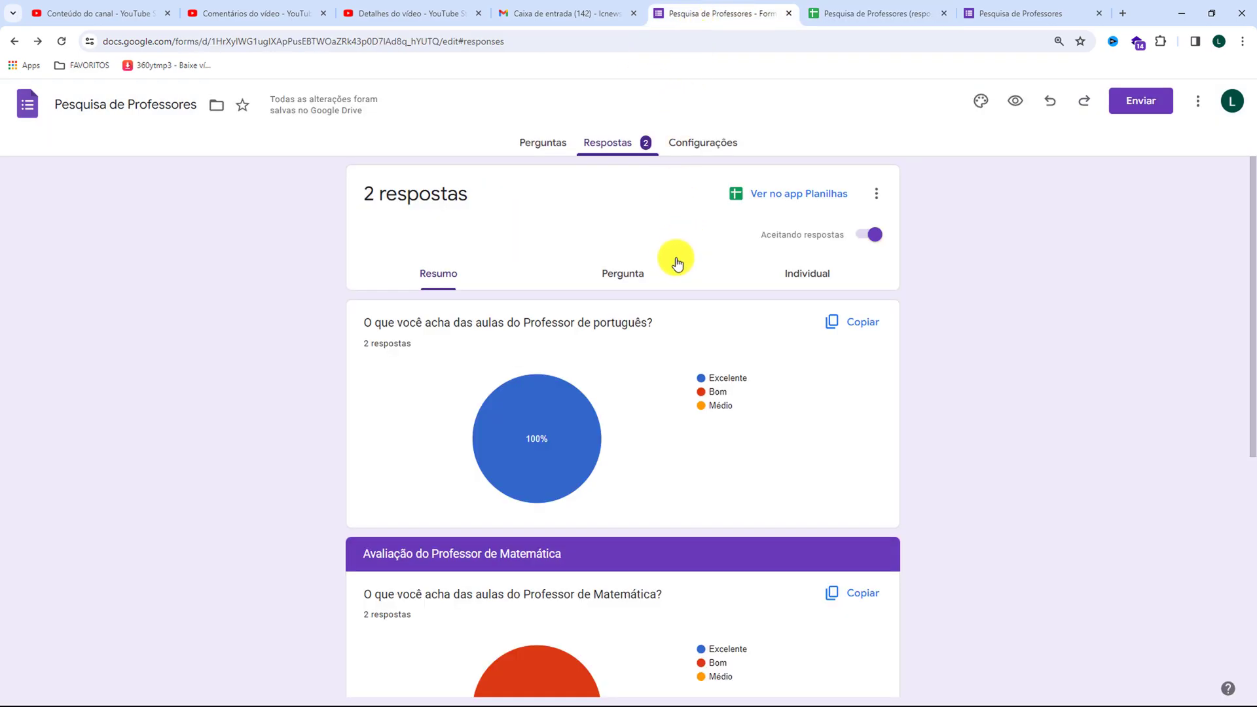
left_click(553, 150)
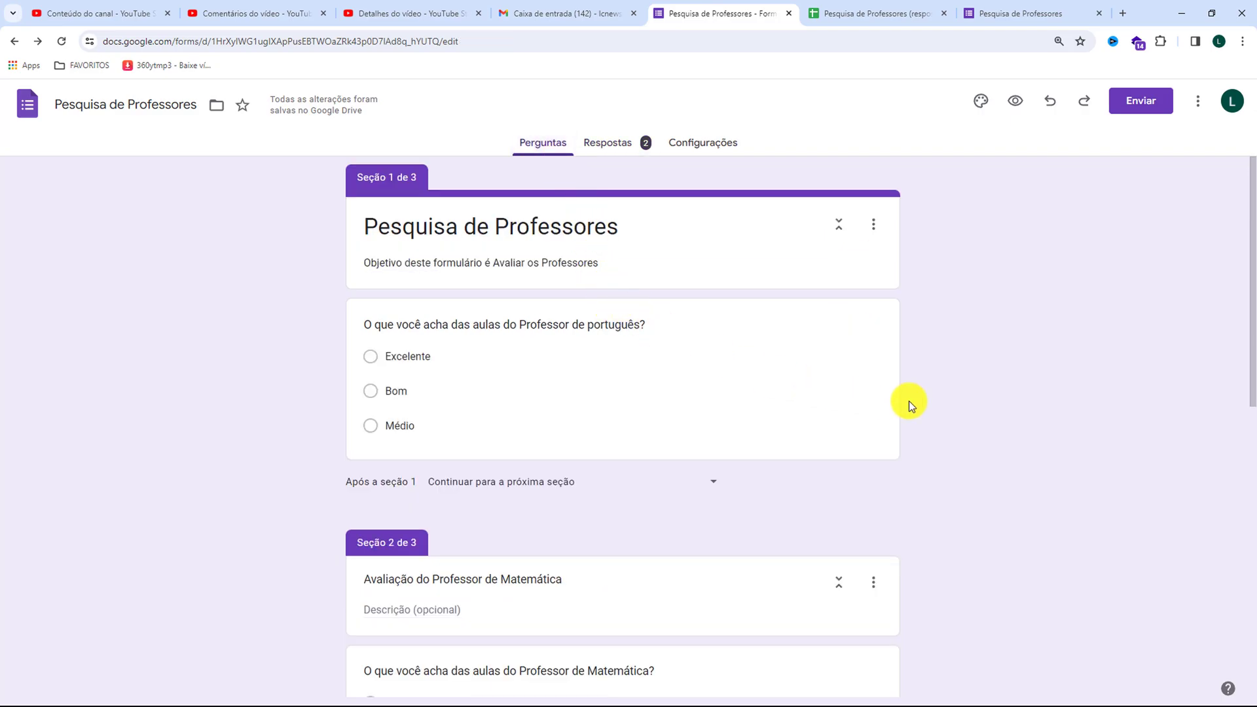
scroll(908, 400, "down", 9)
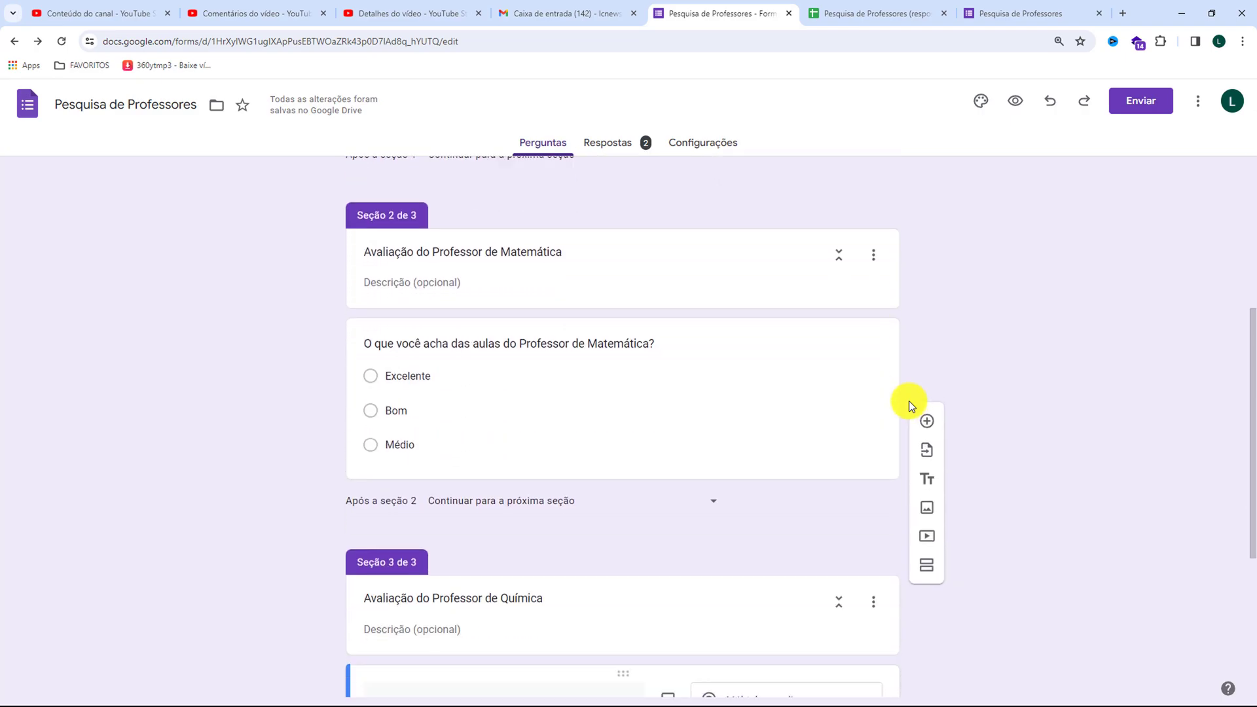
scroll(909, 401, "down", 1)
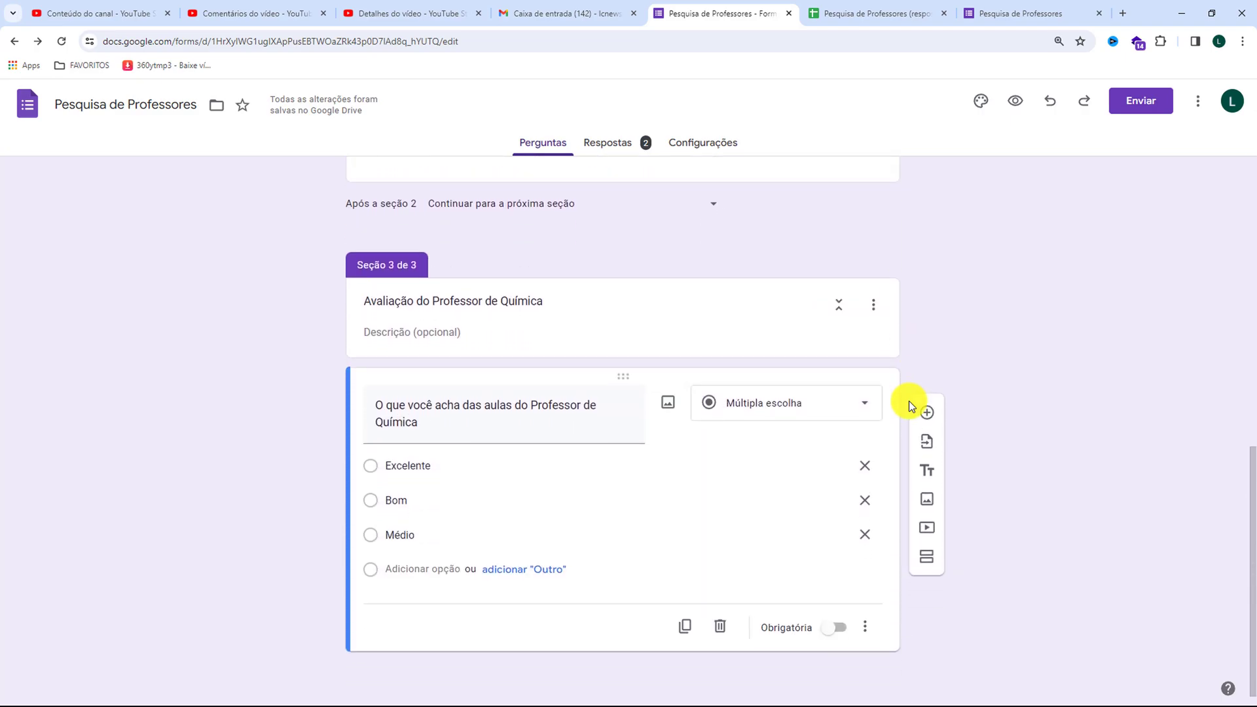